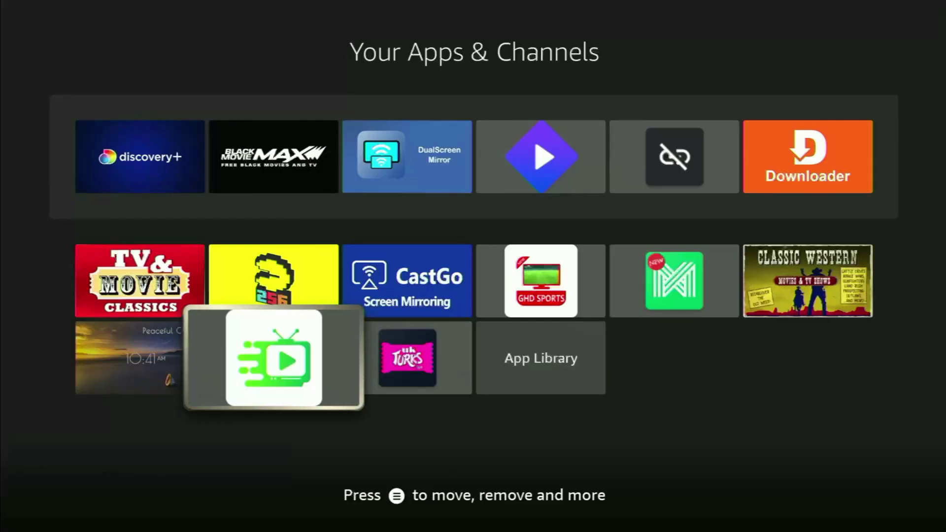
- Browse the installed apps and channels grid up to the Downloader app
key(Up)
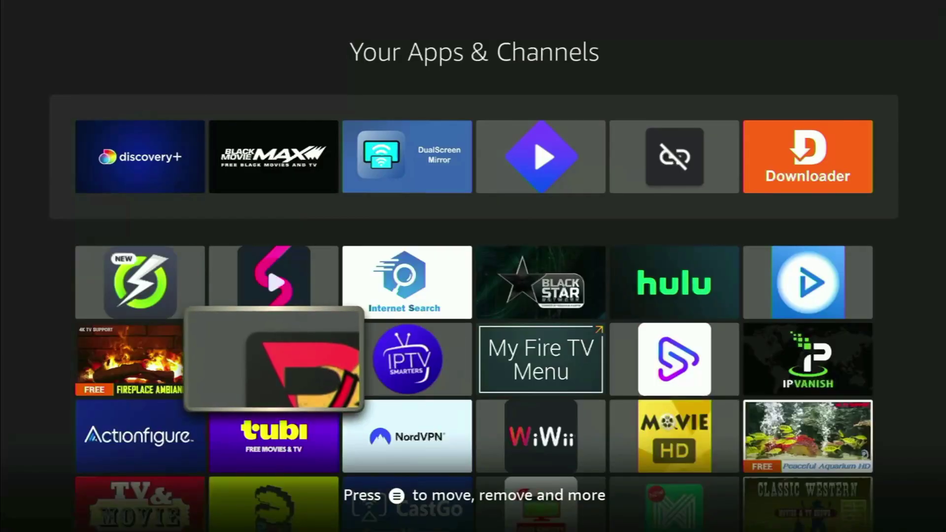
key(Right)
key(Right)
key(Right)
key(Right)
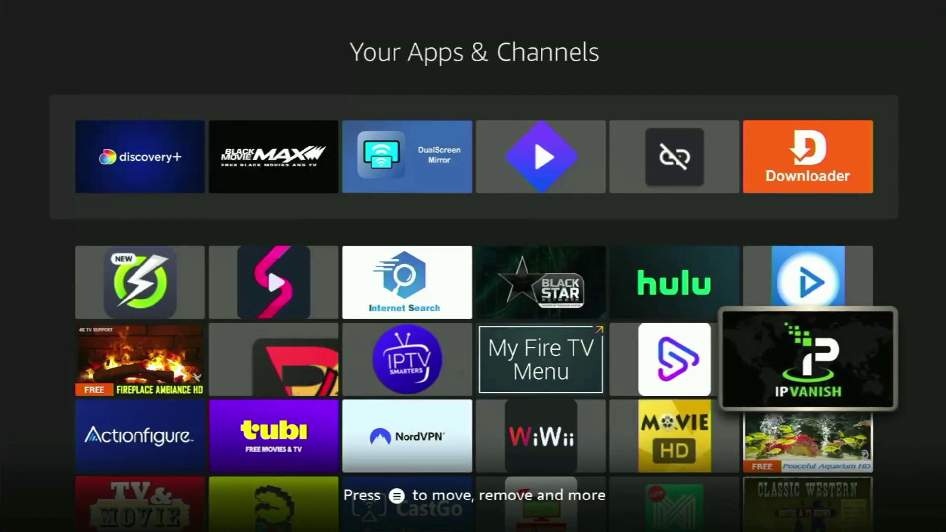
key(Up)
key(Up)
key(Up)
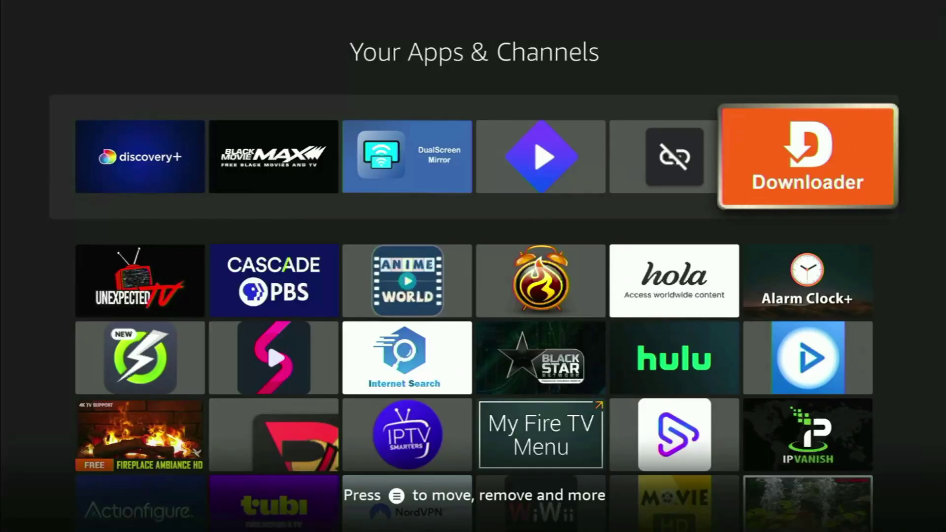
- Leave the apps grid for the home screen and open the search entry under Find
key(Escape)
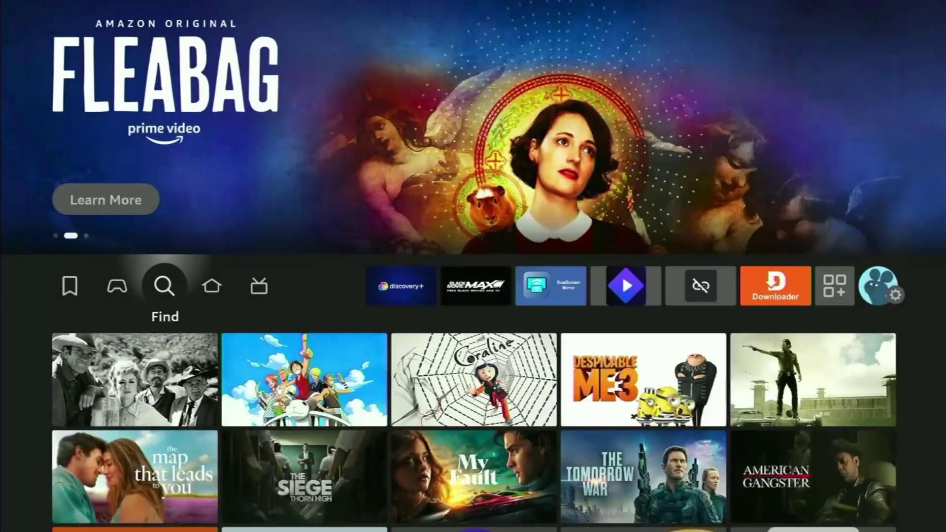
key(Left)
key(Right)
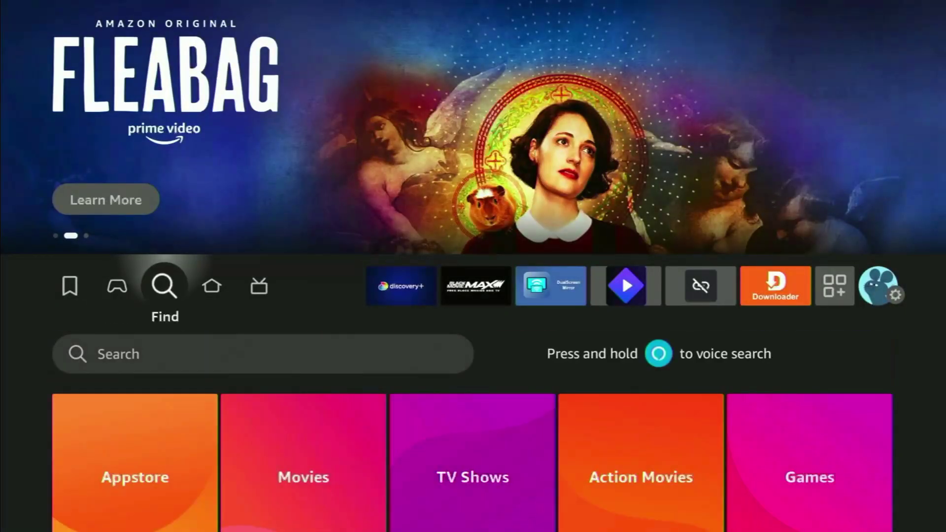
key(Down)
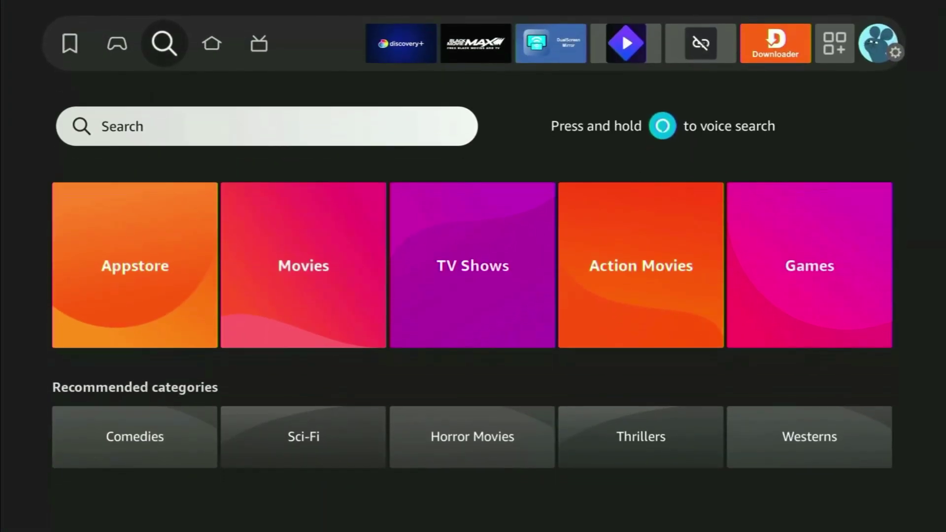
key(Return)
- Enter "Dow" as the search text with the on-screen keyboard
key(Down)
key(Right)
key(Right)
key(Up)
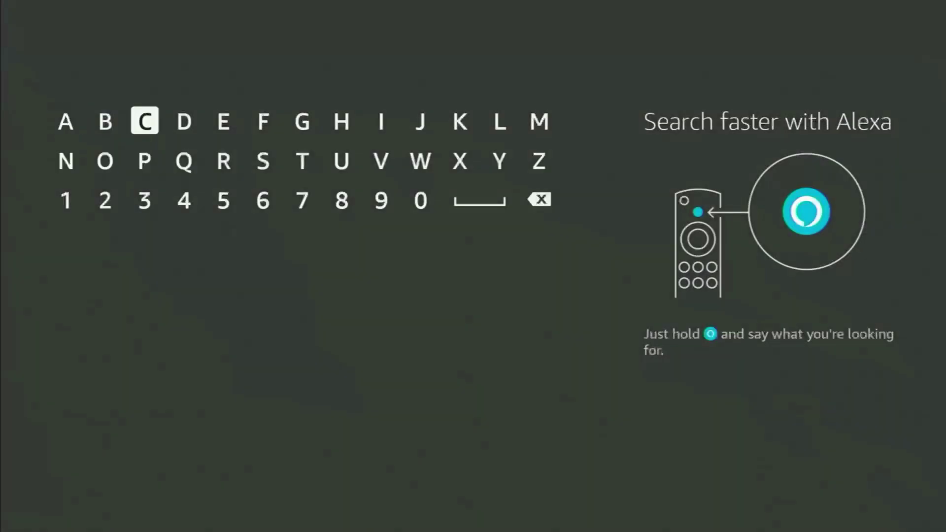
key(Right)
key(Return)
key(Down)
key(Left)
key(Left)
key(Return)
key(Right)
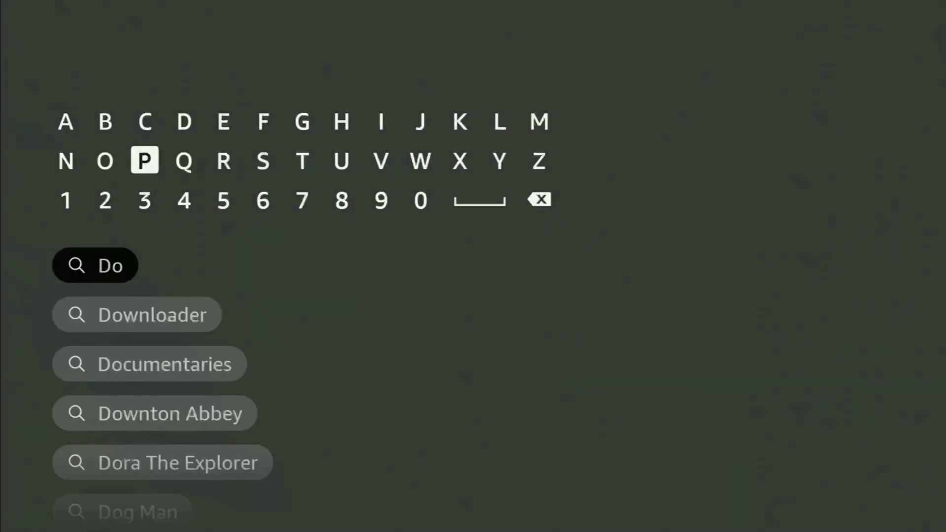
key(Right)
key(Right)
key(Right)
key(Right)
key(Right)
key(Right)
key(Right)
key(Right)
key(Left)
key(Return)
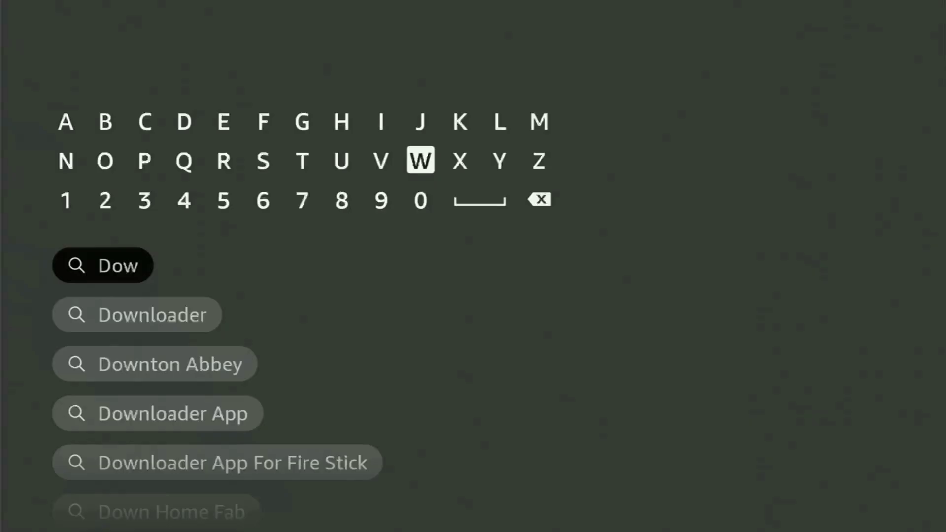
- Run the search with the suggested term Downloader
key(Down)
key(Down)
key(Down)
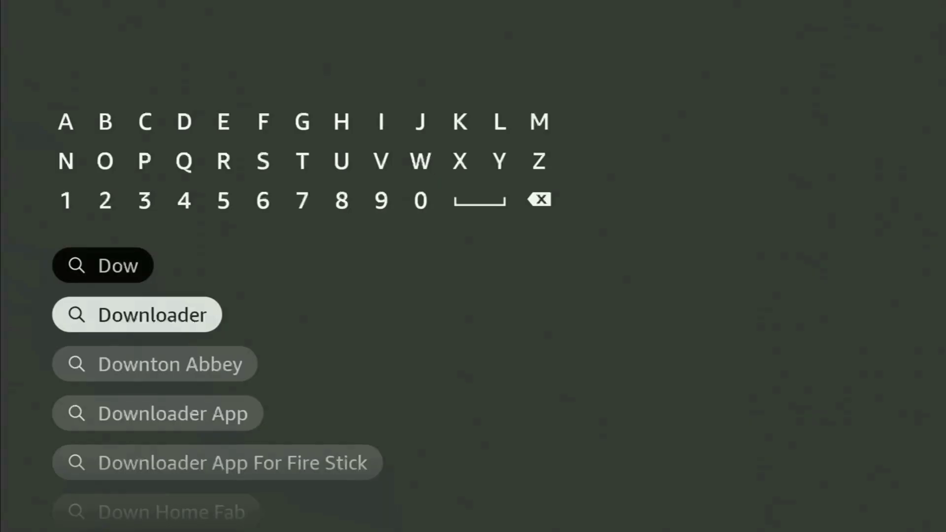
key(Return)
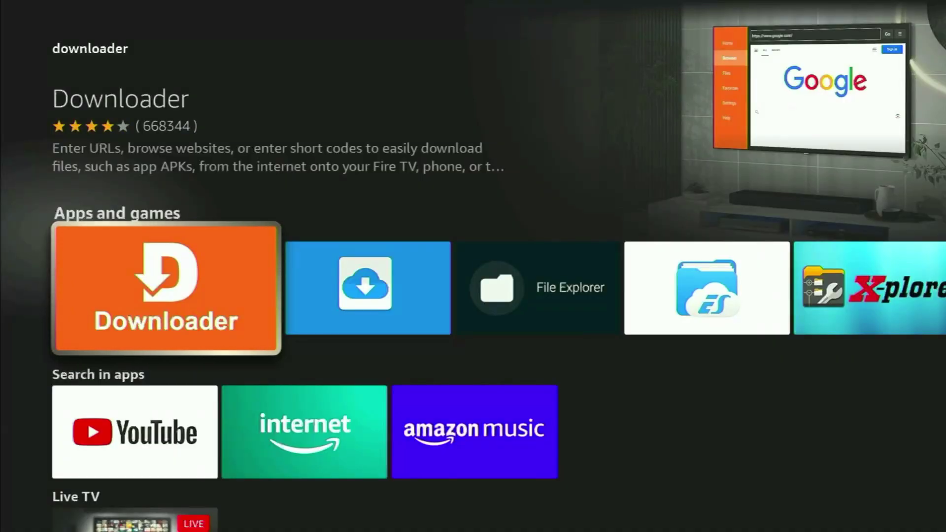
- Examine the Downloader search results, from the apps and games row to movies and live events
key(Right)
key(Right)
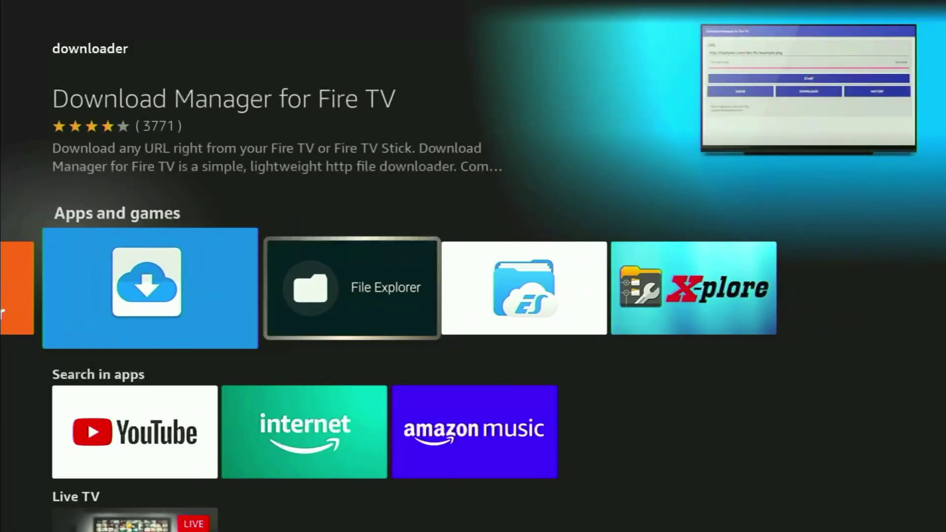
key(Right)
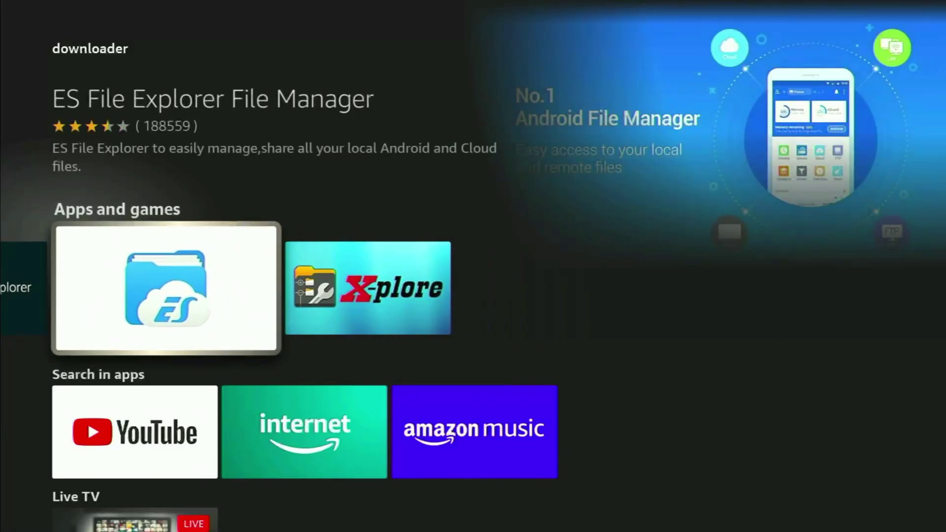
key(Down)
key(Down)
key(Down)
key(Down)
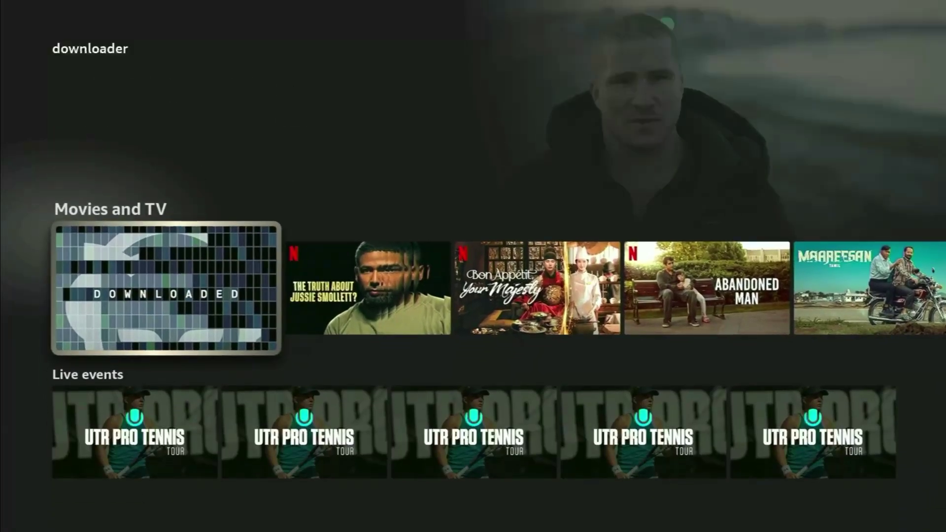
key(Right)
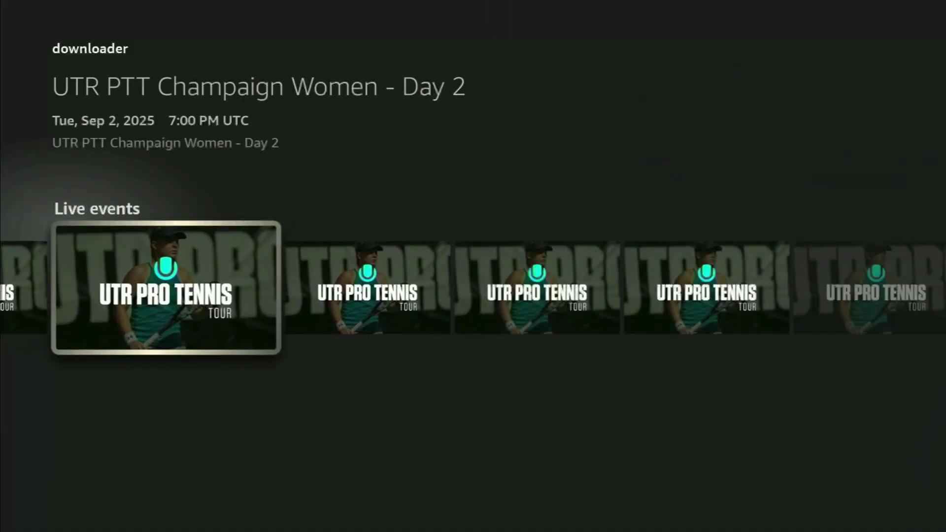
- Return to the home screen and open the My Fire TV section of the device settings
key(Home)
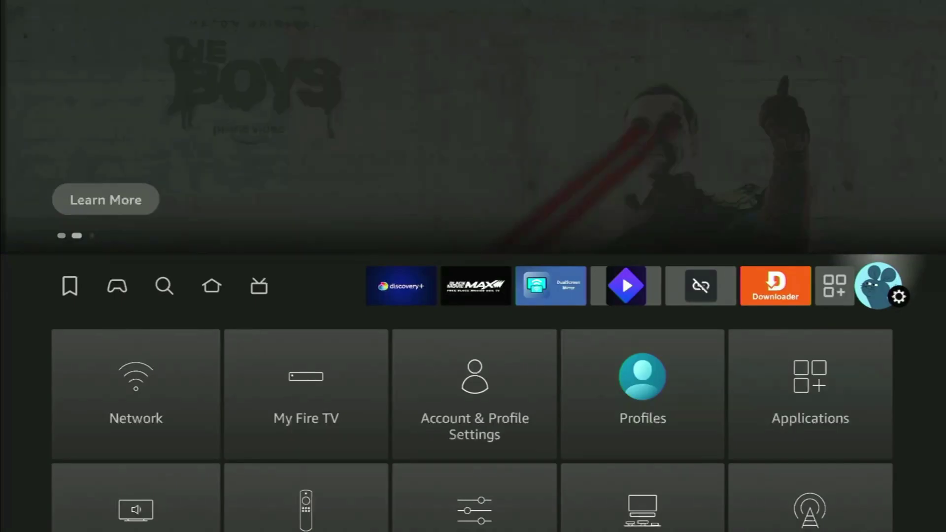
key(Down)
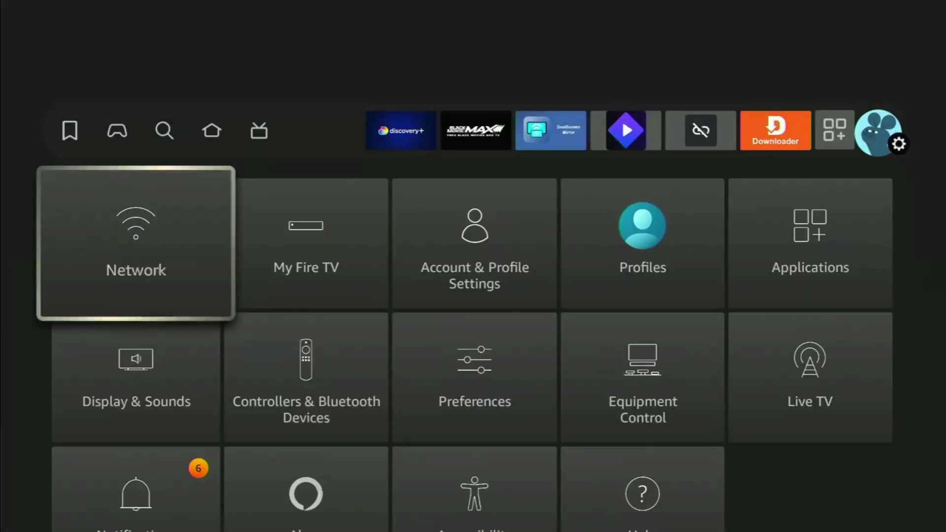
key(Right)
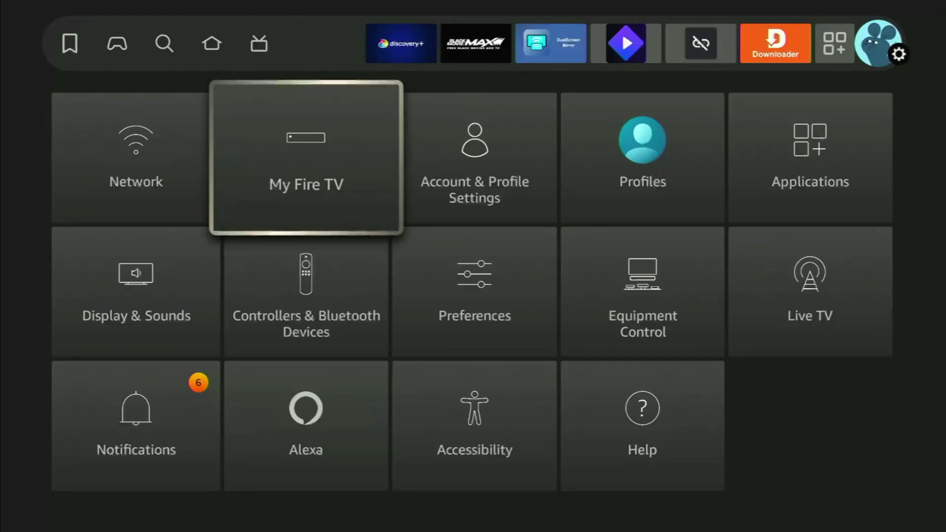
key(Return)
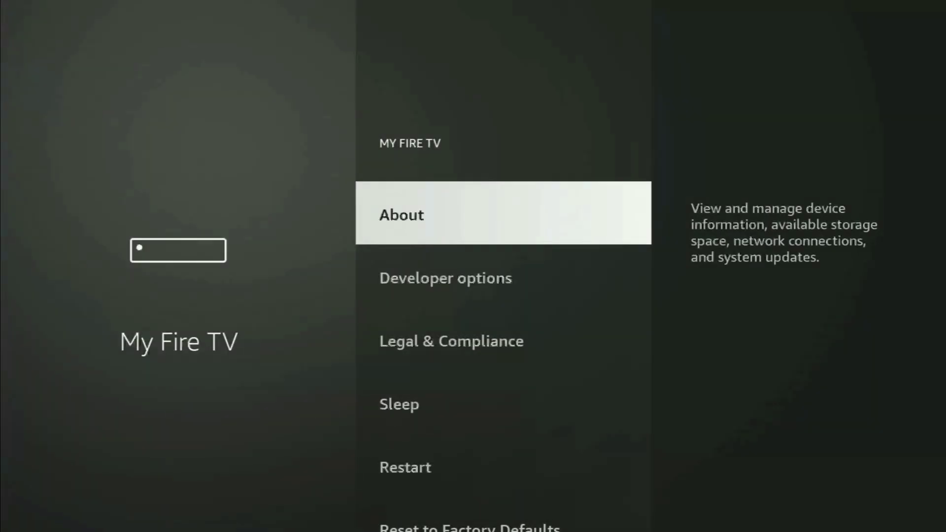
- Look through the My Fire TV options from About to Reset to Factory Defaults
key(Down)
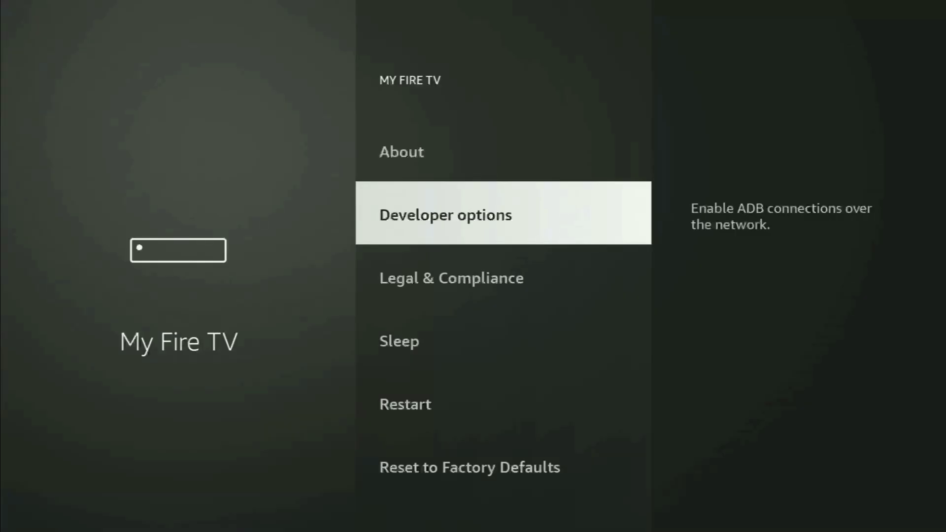
key(Down)
key(Down)
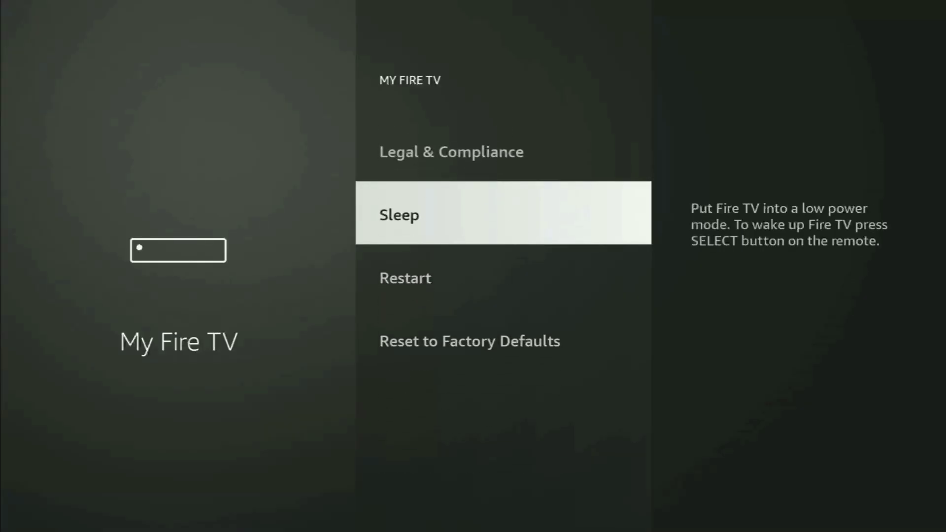
key(Down)
key(Up)
key(Down)
key(Down)
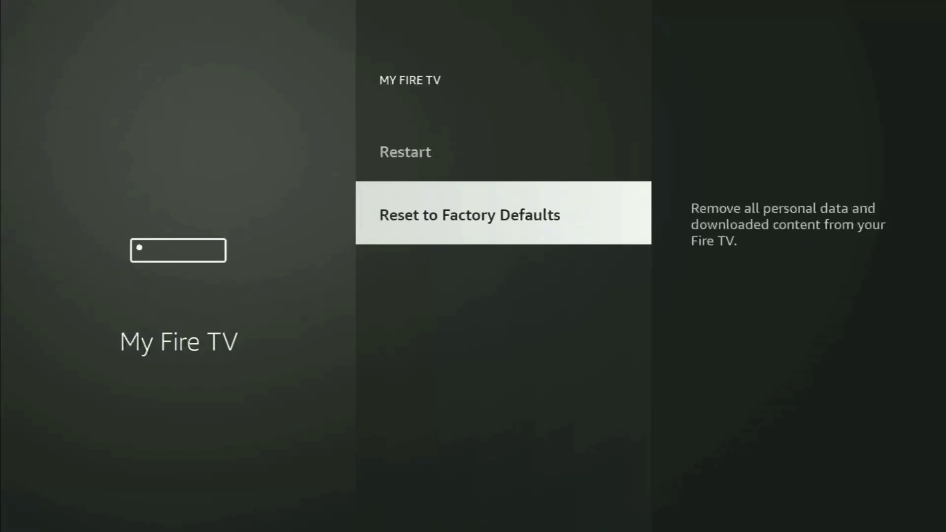
key(Up)
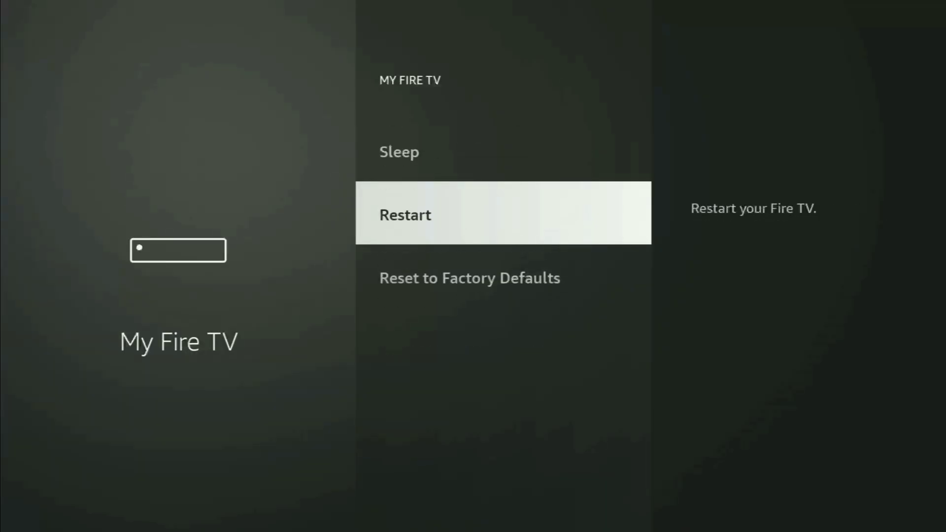
key(Up)
key(Up)
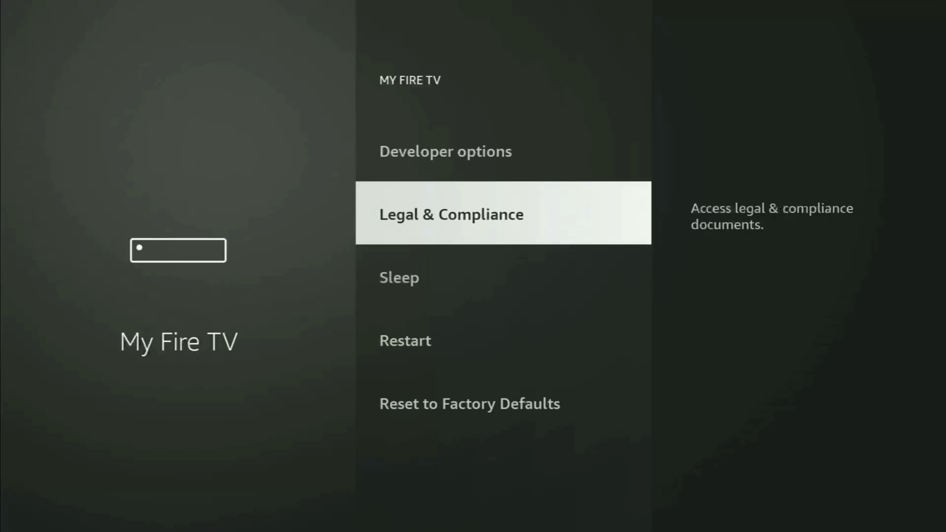
key(Up)
key(Up)
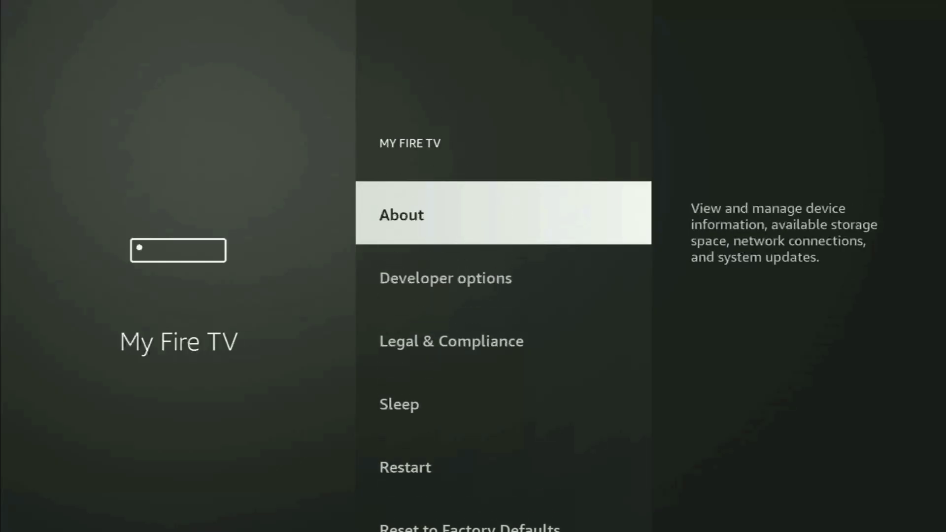
key(Down)
key(Down)
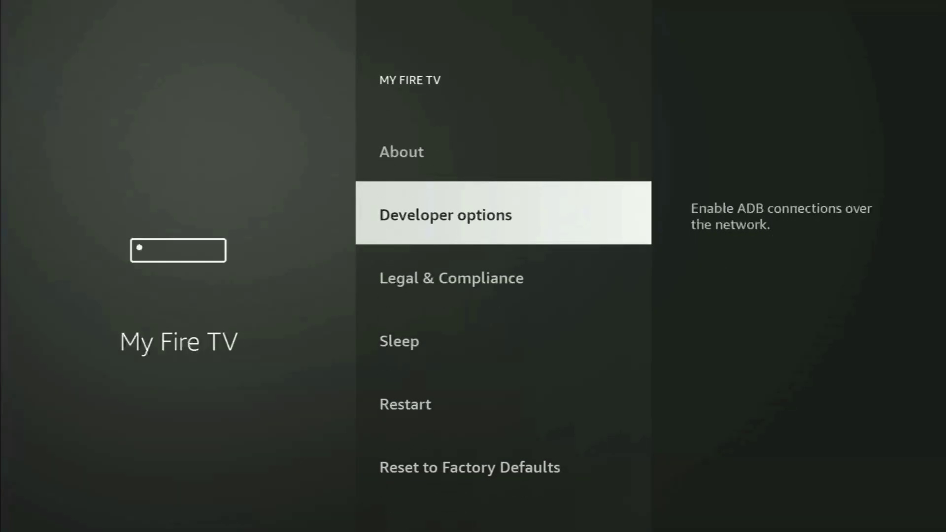
key(Down)
key(Down)
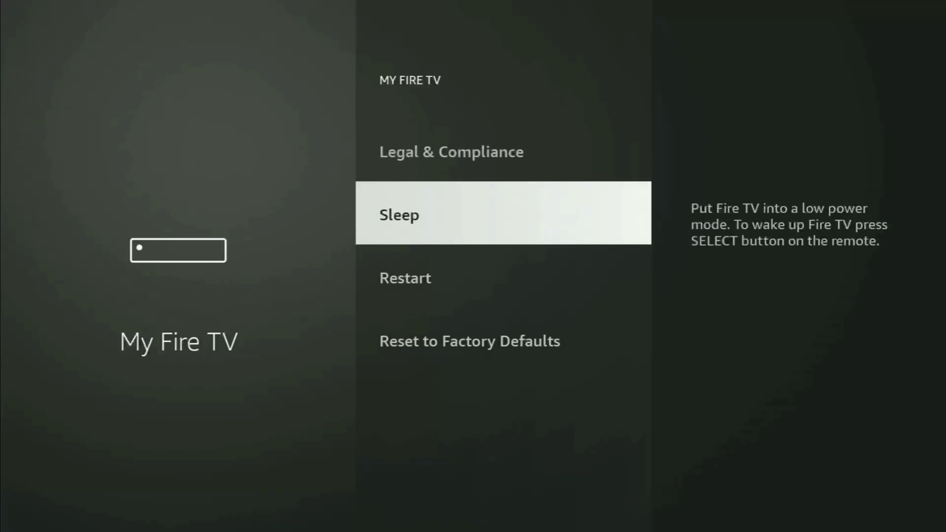
key(Down)
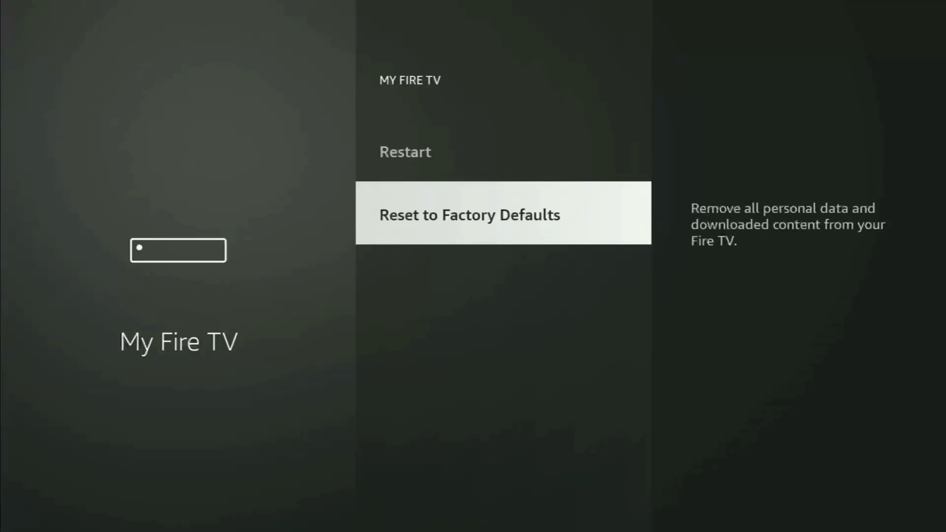
key(Up)
key(Up)
key(Up)
key(Up)
key(Up)
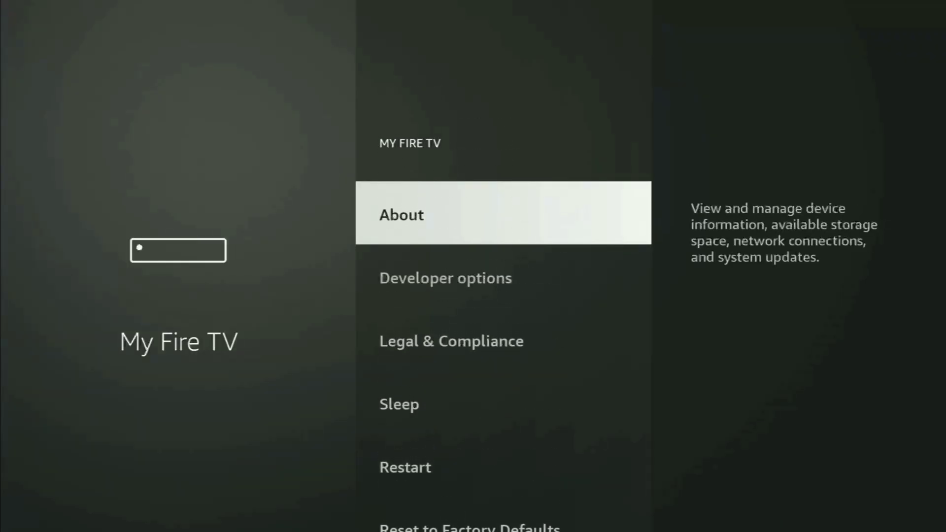
- Open About, select the Fire TV device entry, and go back to the My Fire TV options
key(Return)
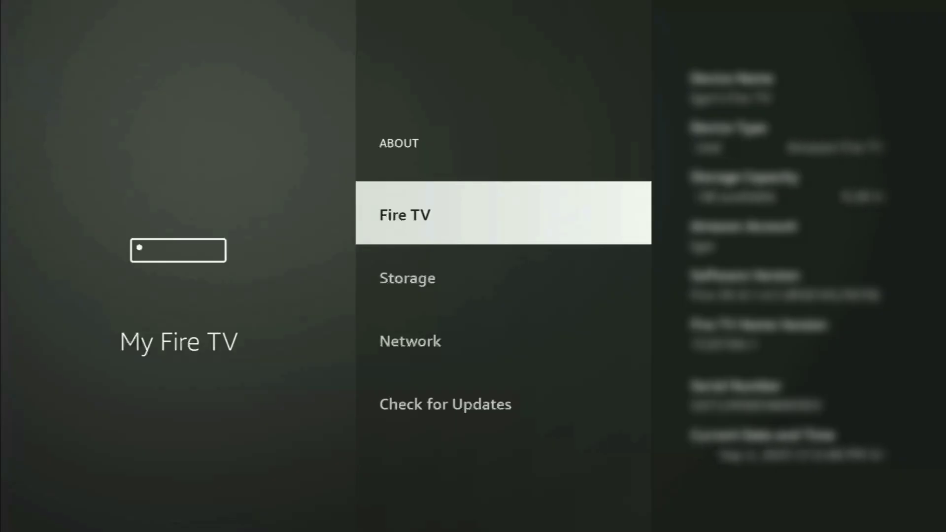
key(Return)
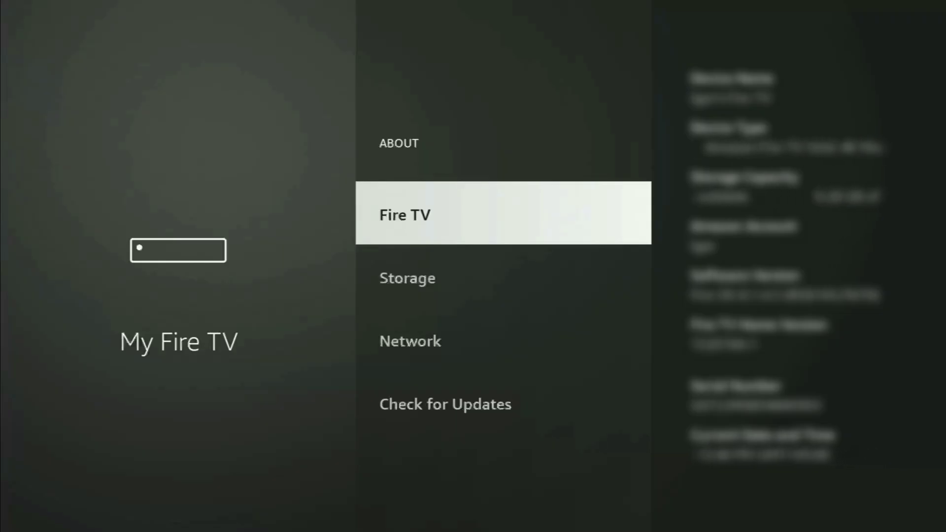
key(Escape)
- Open the Install unknown apps list within Developer options
key(Down)
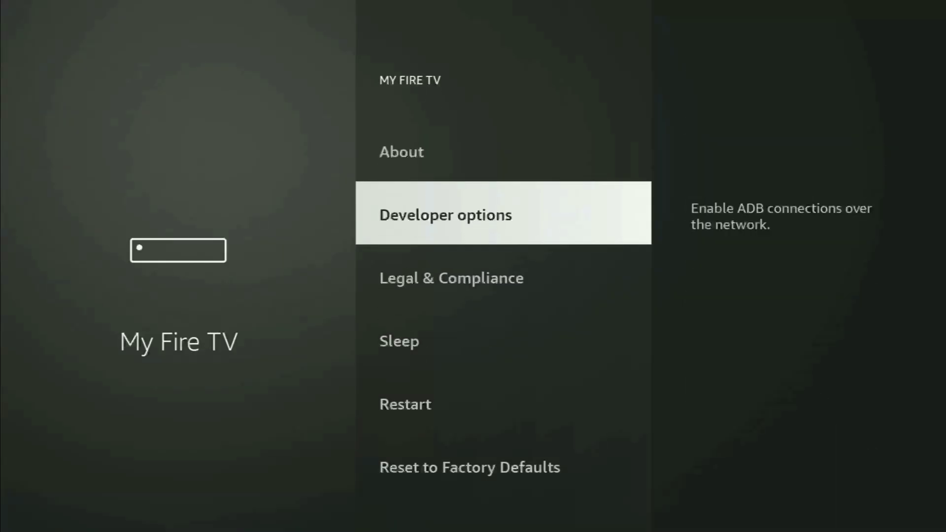
key(Return)
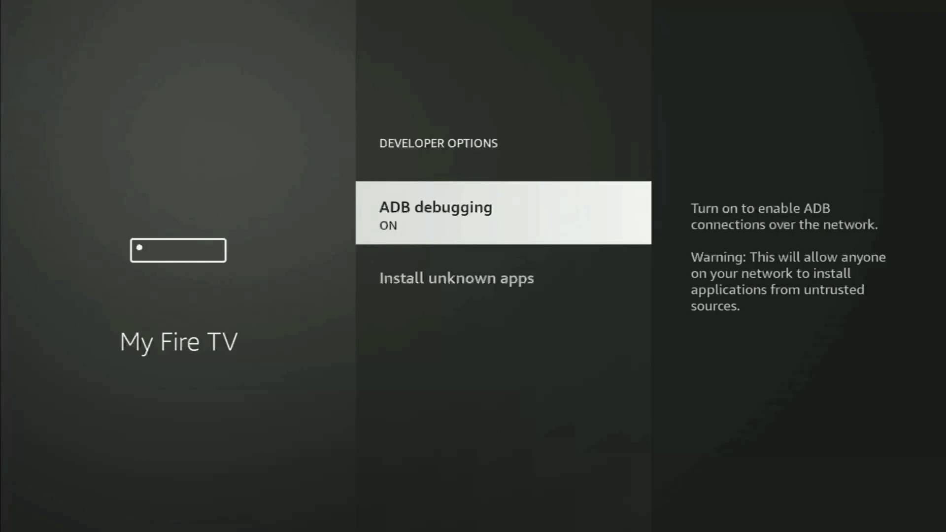
key(Down)
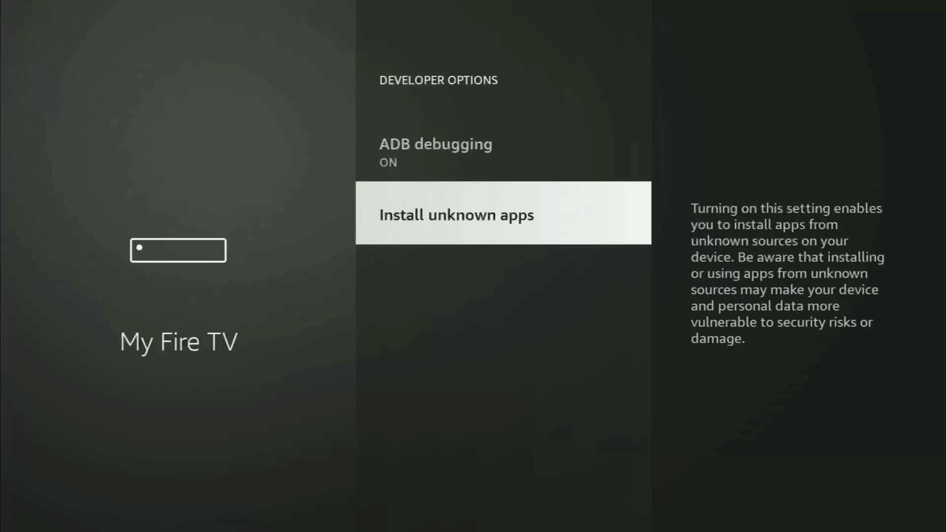
key(Return)
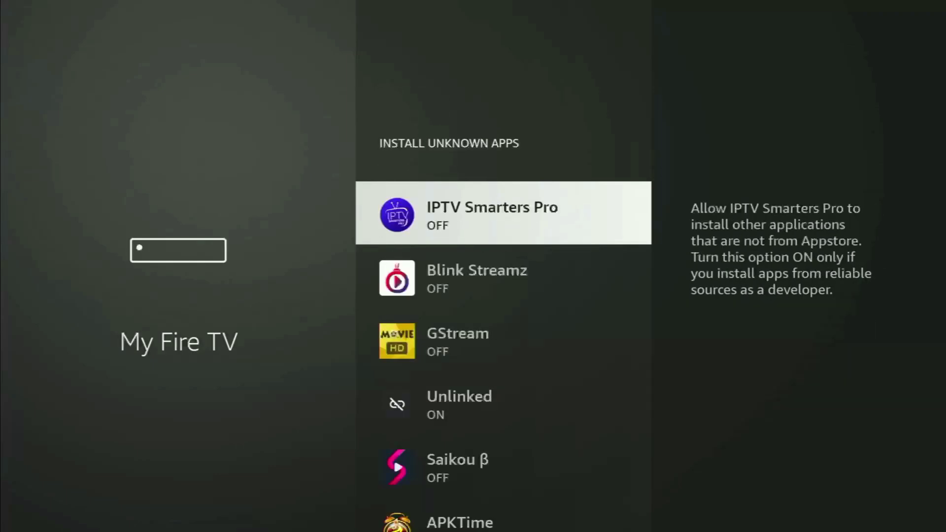
- Go to the Downloader entry in the Install unknown apps list and check its permission
key(Down)
key(Down)
key(Down)
key(Down)
key(Down)
key(Down)
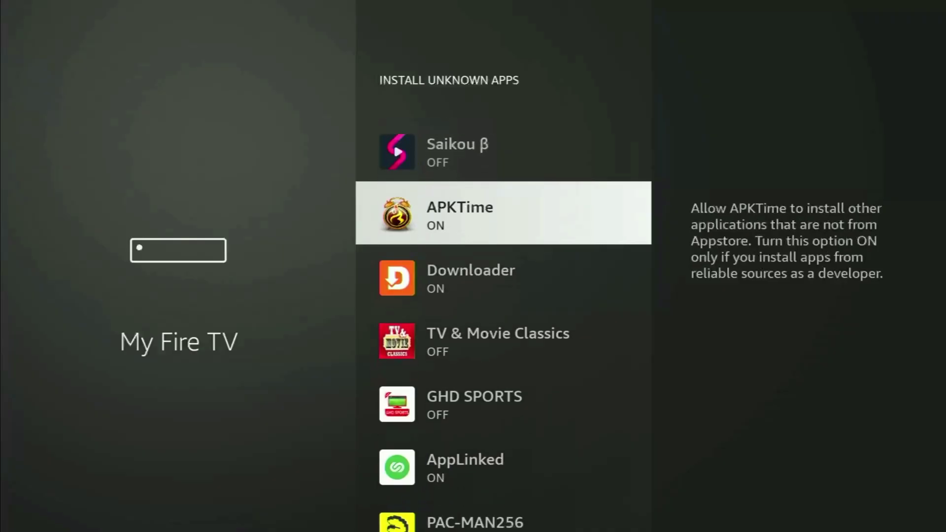
key(Return)
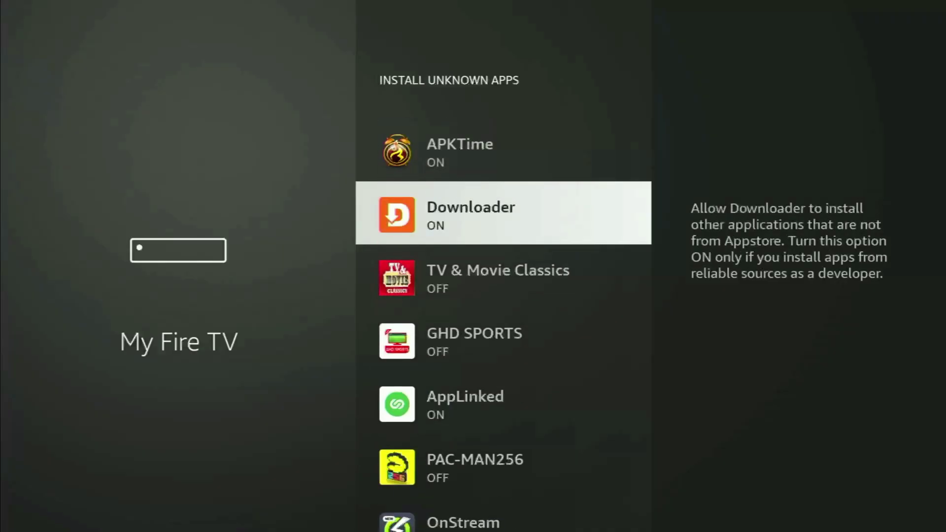
- Review the install permissions of the apps listed below Downloader, down to BeeAnime and back up to TV & Movie Classics
key(Down)
key(Down)
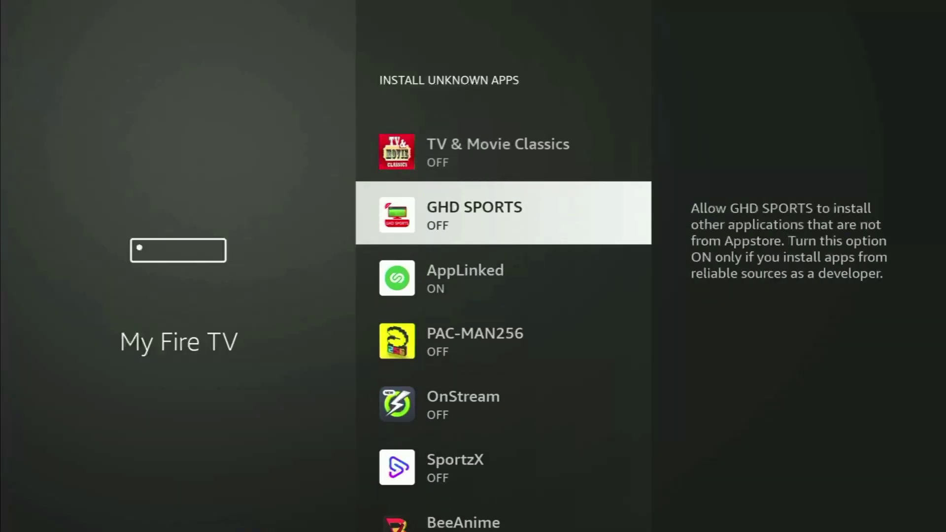
key(Down)
key(Down)
key(Down)
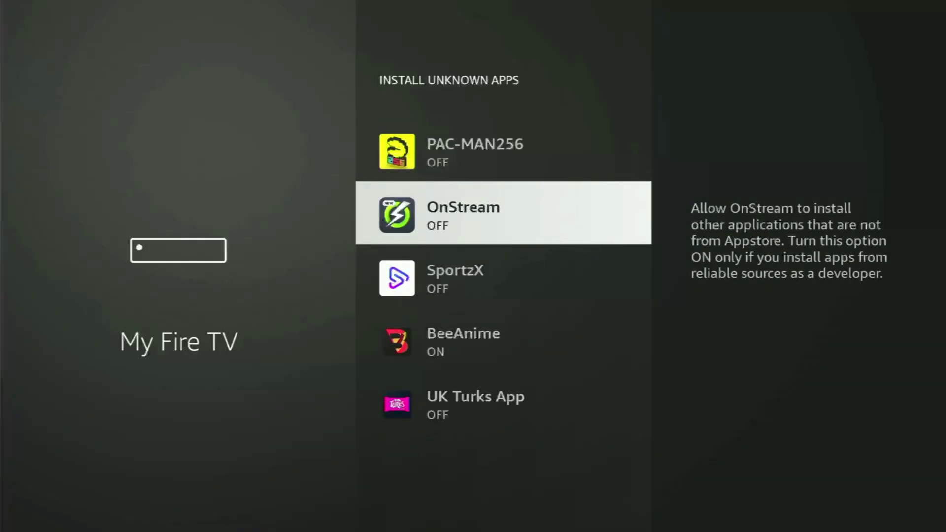
key(Down)
key(Down)
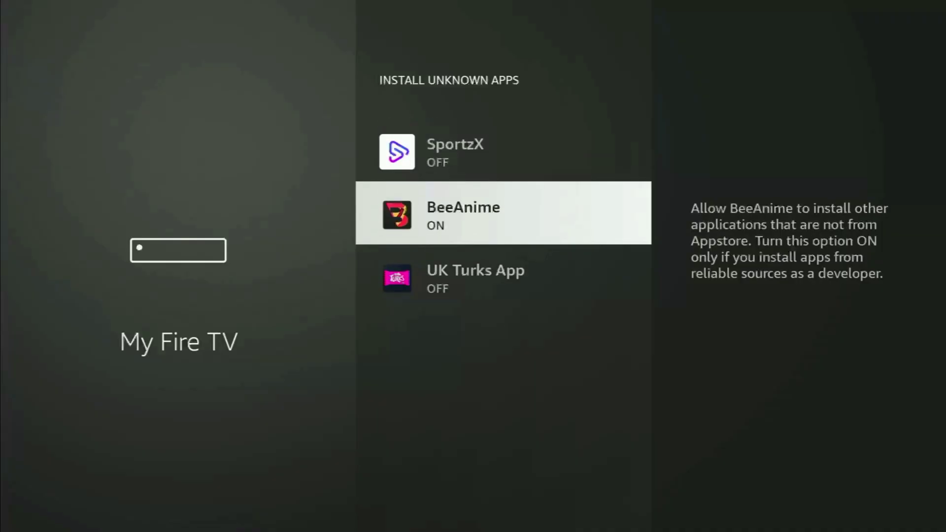
key(Up)
key(Up)
key(Up)
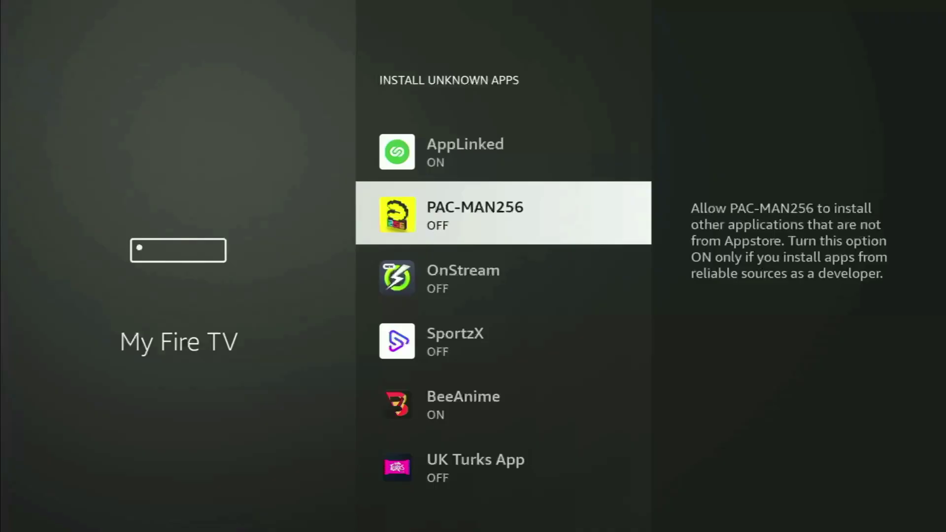
key(Up)
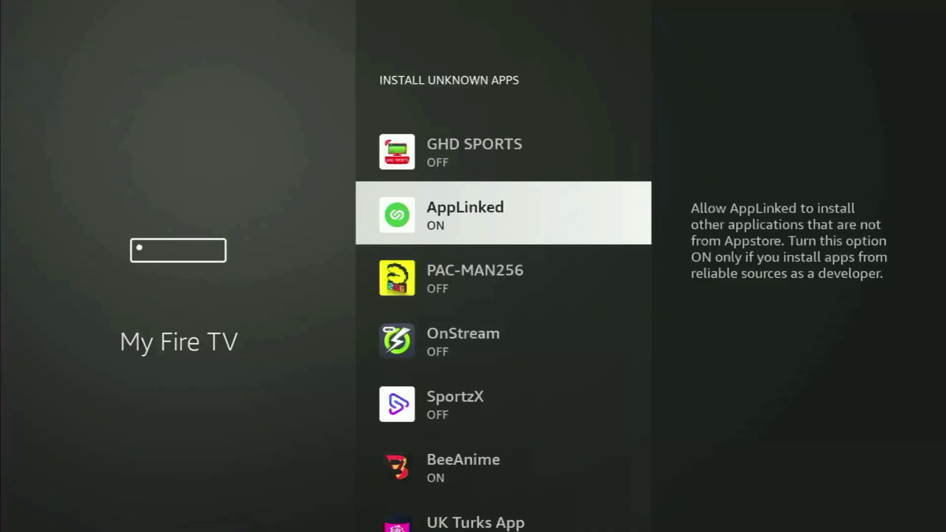
key(Up)
key(Up)
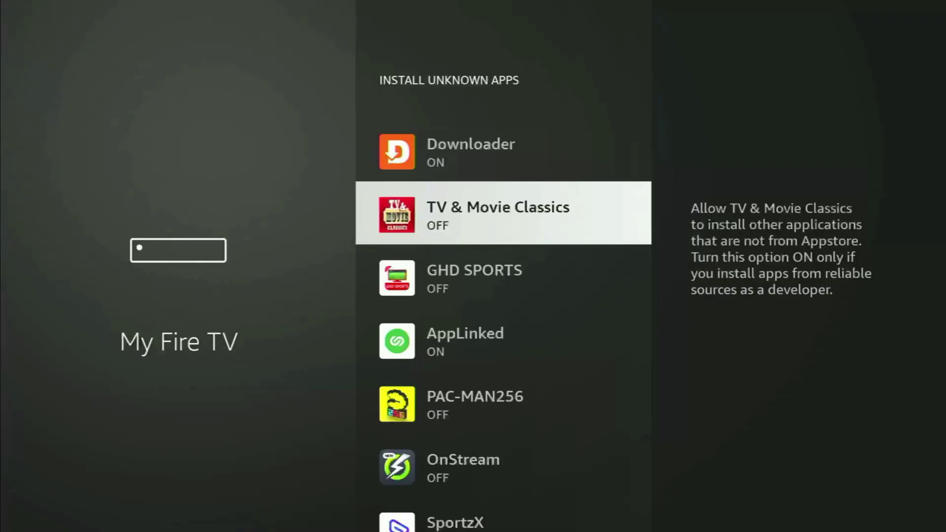
- Return to the home screen and open the full Your Apps & Channels list
key(Home)
key(Right)
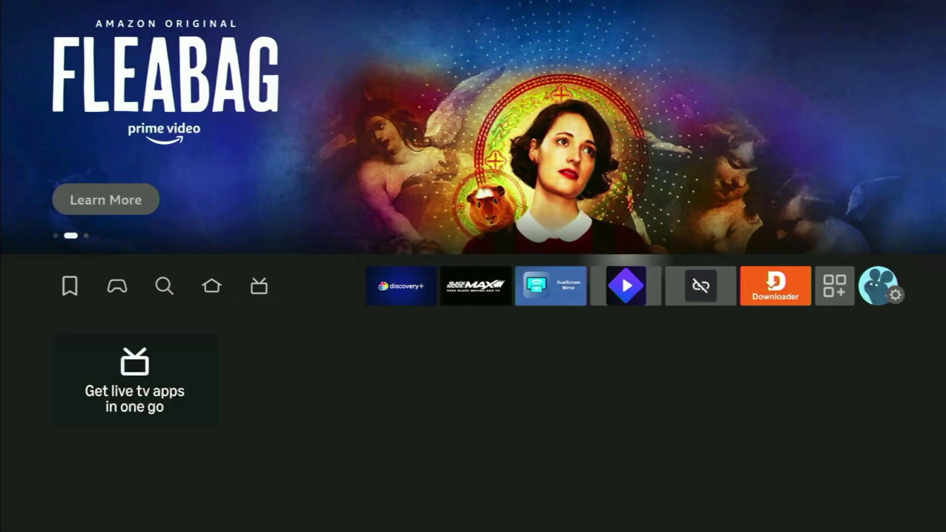
key(Right)
key(Right)
key(Right)
key(Right)
key(Right)
key(Right)
key(Right)
key(Right)
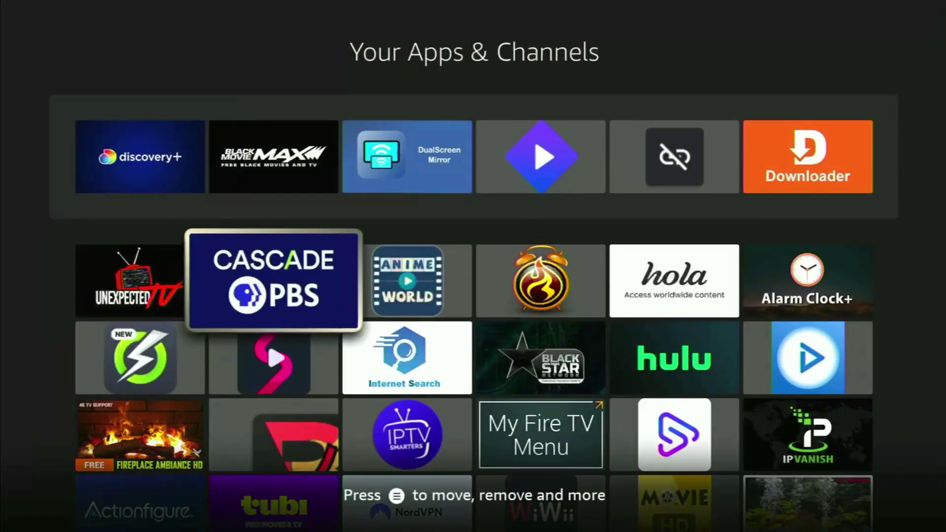
- Highlight the Downloader app in the first row of Your Apps & Channels
key(Right)
key(Right)
key(Right)
key(Right)
key(Up)
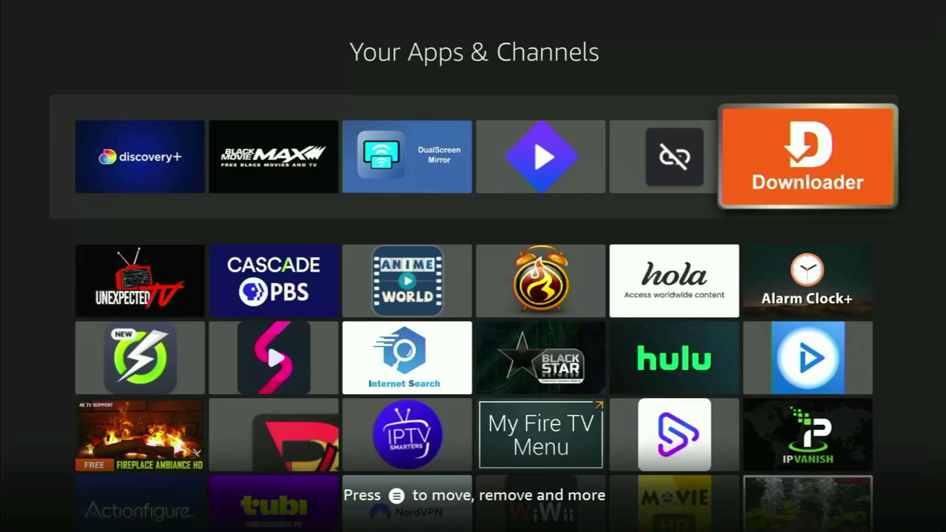
- Find NordVPN in Your Apps & Channels and launch it
key(Left)
key(Down)
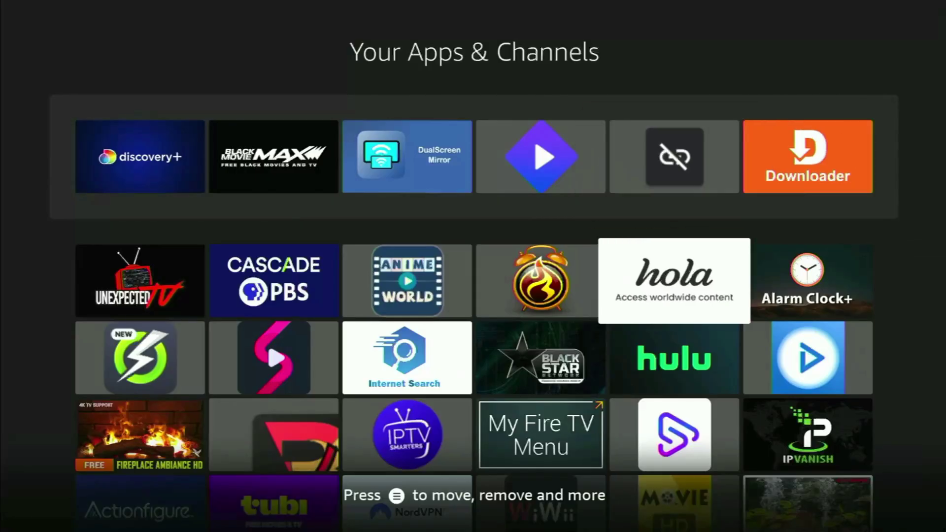
key(Down)
key(Down)
key(Down)
key(Left)
key(Left)
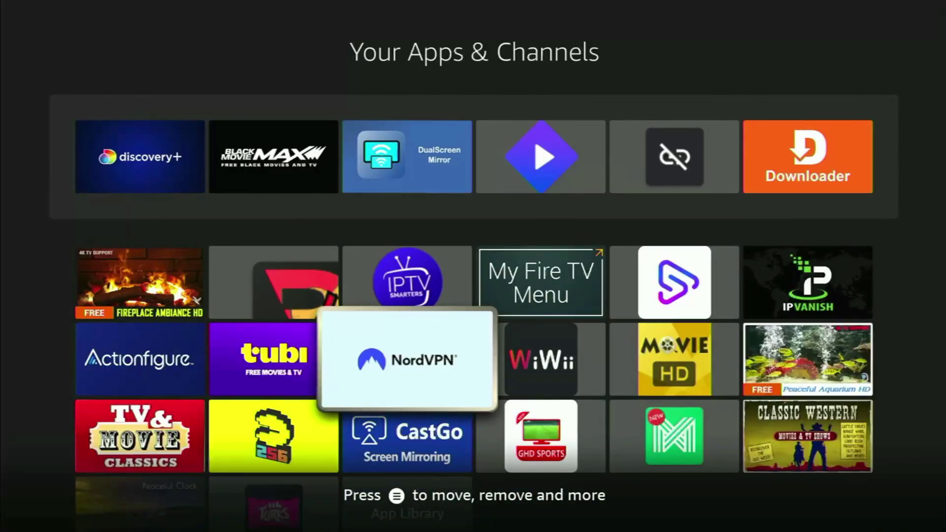
key(Return)
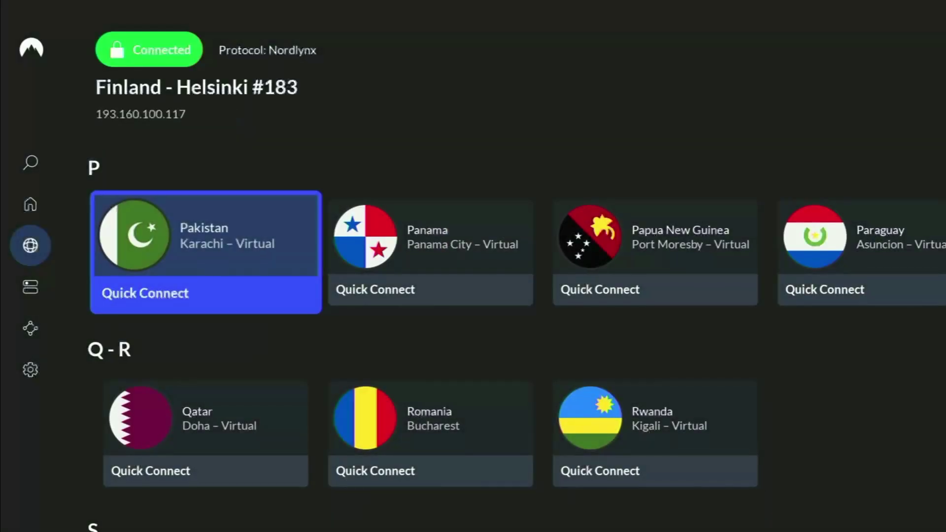
- Look through the NordVPN country servers from P to Vietnam at the end of the U - V row
key(Down)
key(Down)
key(Down)
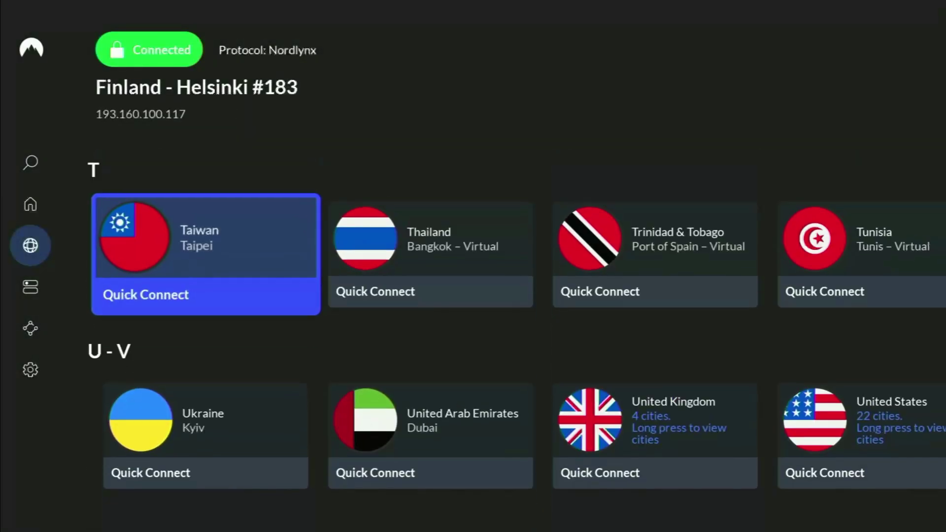
key(Down)
key(Right)
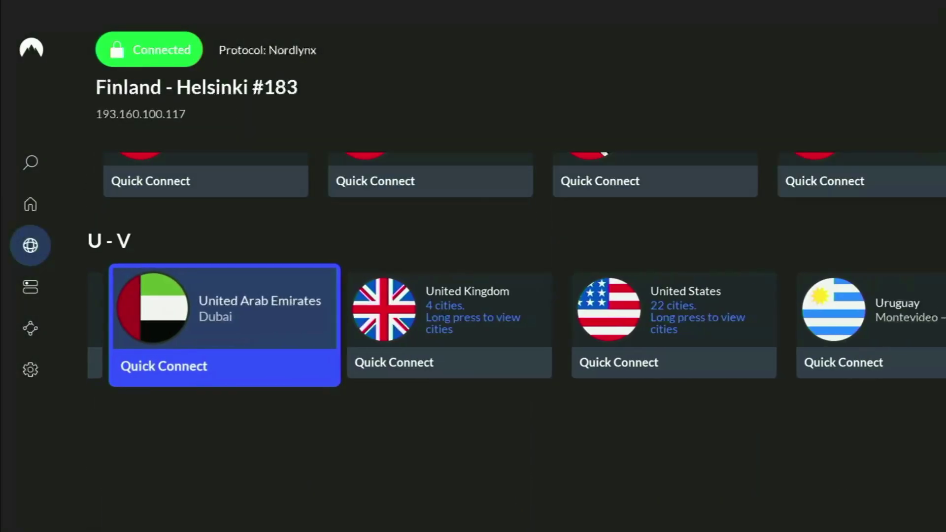
key(Right)
key(Right)
key(Right)
key(Right)
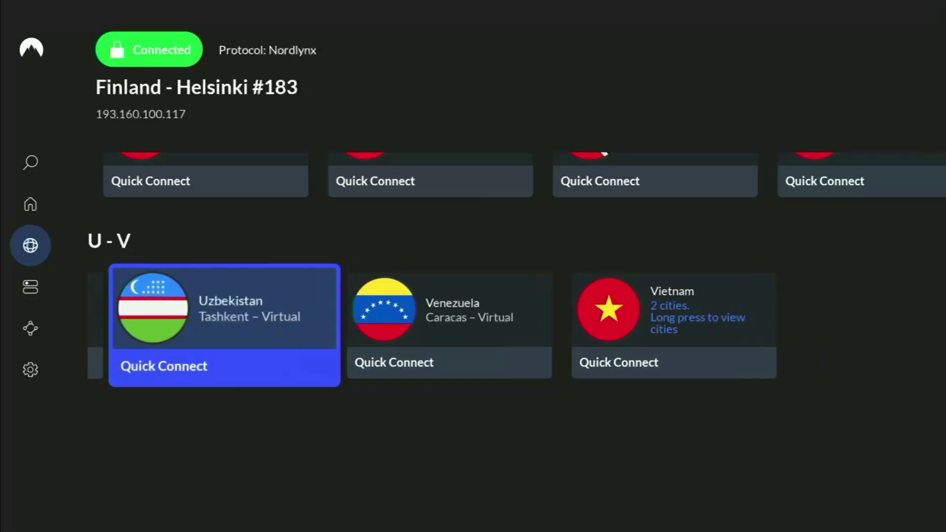
key(Right)
key(Right)
key(Up)
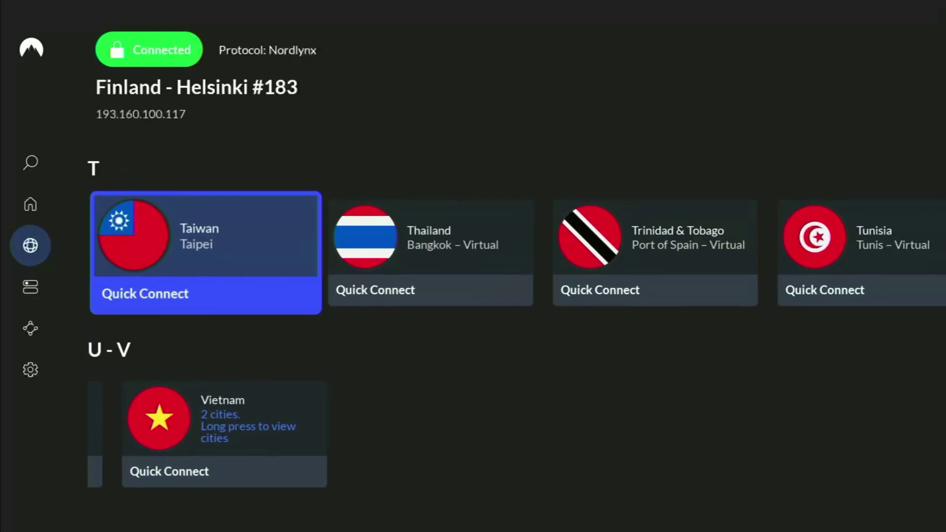
- Browse the country servers back up to Popular countries and across that row to France
key(Right)
key(Right)
key(Right)
key(Up)
key(Up)
key(Up)
key(Up)
key(Up)
key(Up)
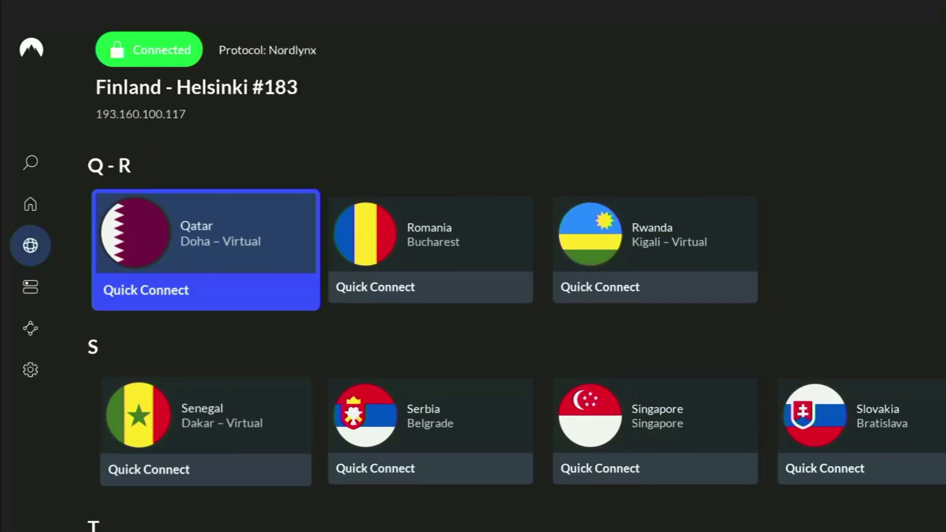
key(Up)
key(Up)
key(Up)
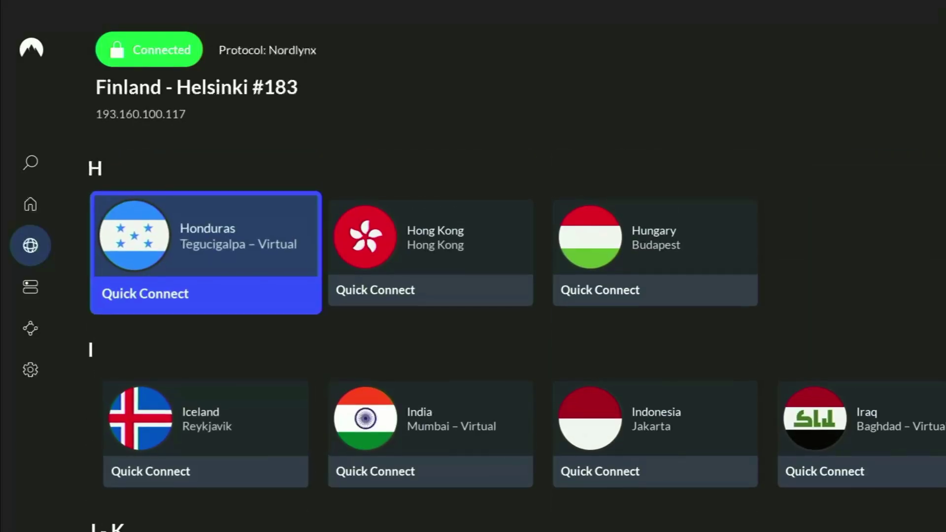
key(Up)
key(Up)
key(Up)
key(Up)
key(Up)
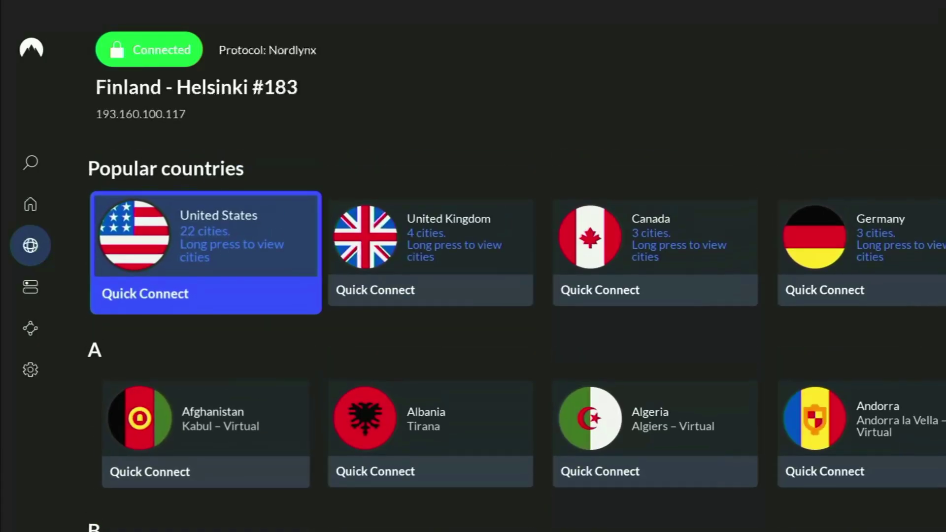
key(Right)
key(Right)
key(Right)
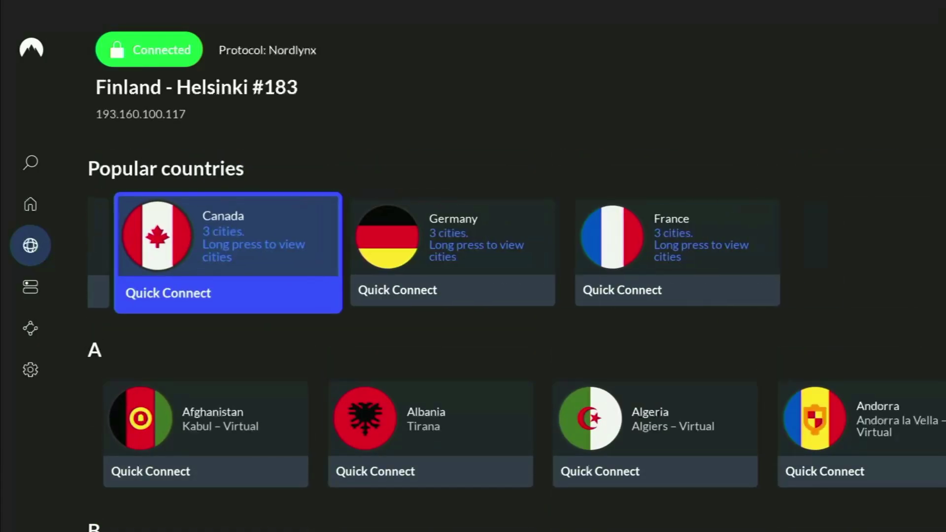
key(Right)
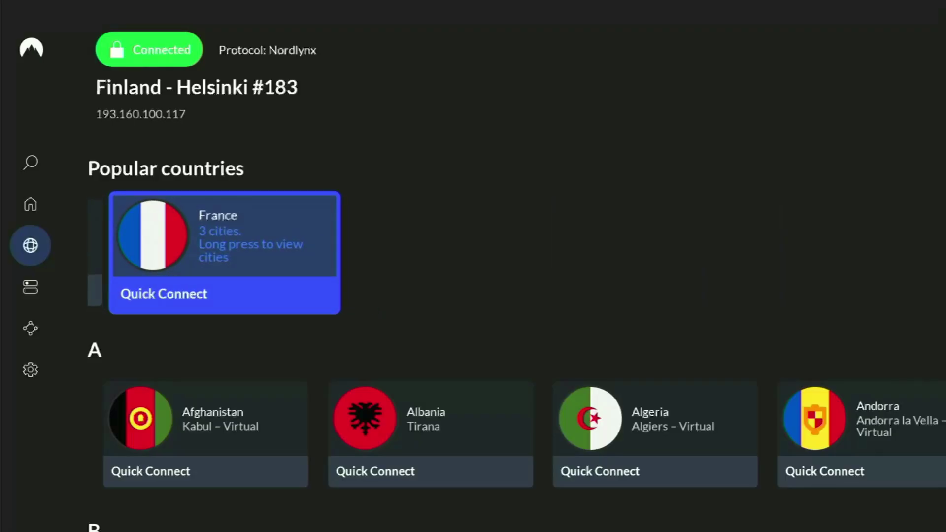
- Connect the VPN to the Hungary – Budapest server in the H row of the country list
key(Down)
key(Down)
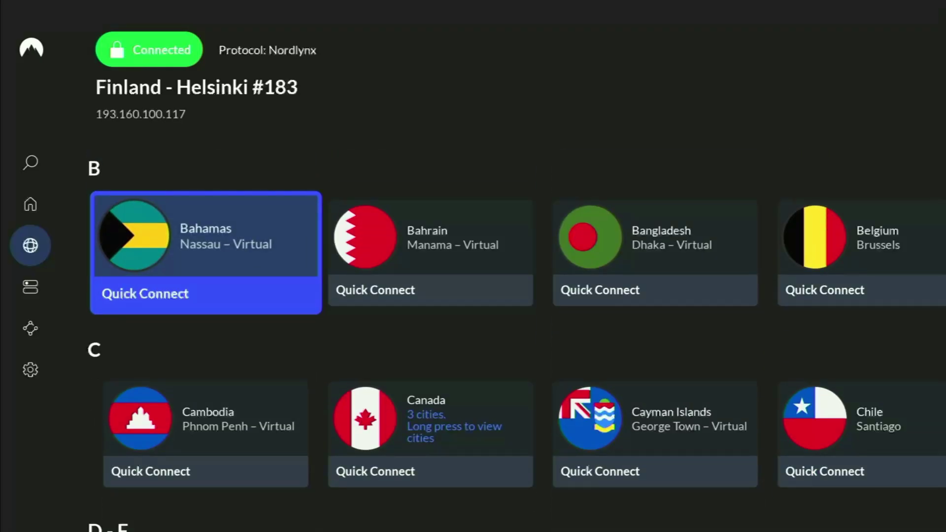
key(Down)
key(Down)
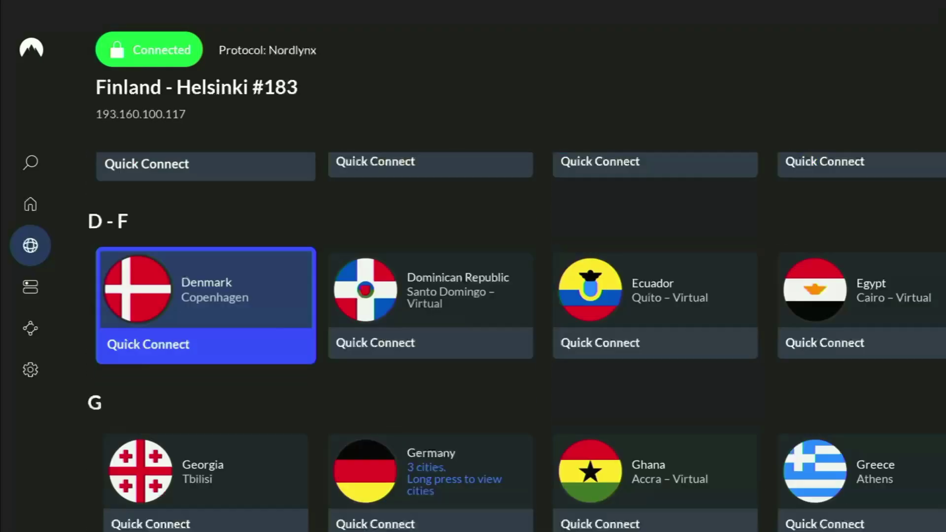
key(Down)
key(Down)
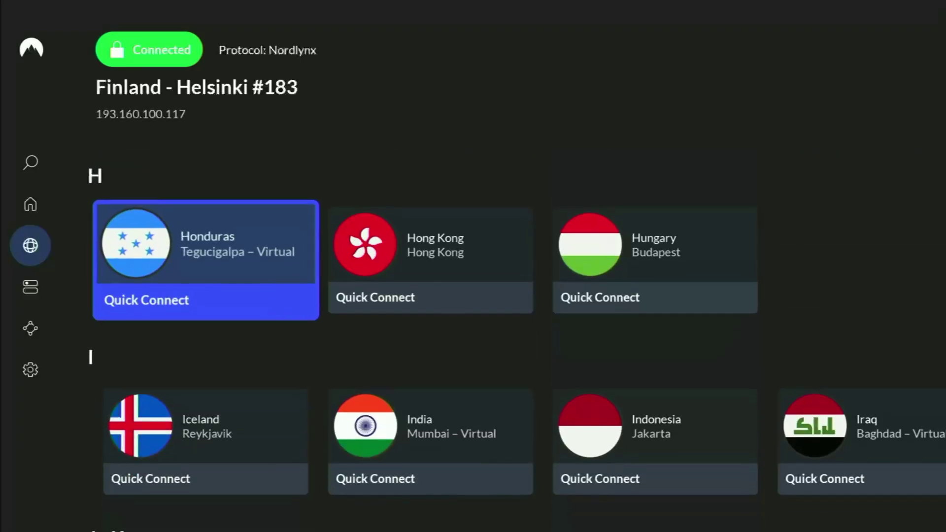
key(Down)
key(Right)
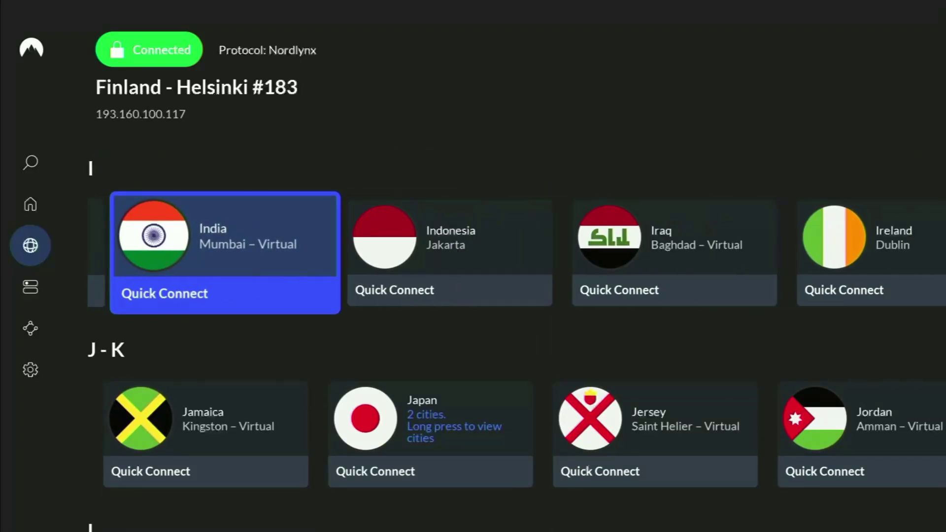
key(Right)
key(Up)
key(Right)
key(Right)
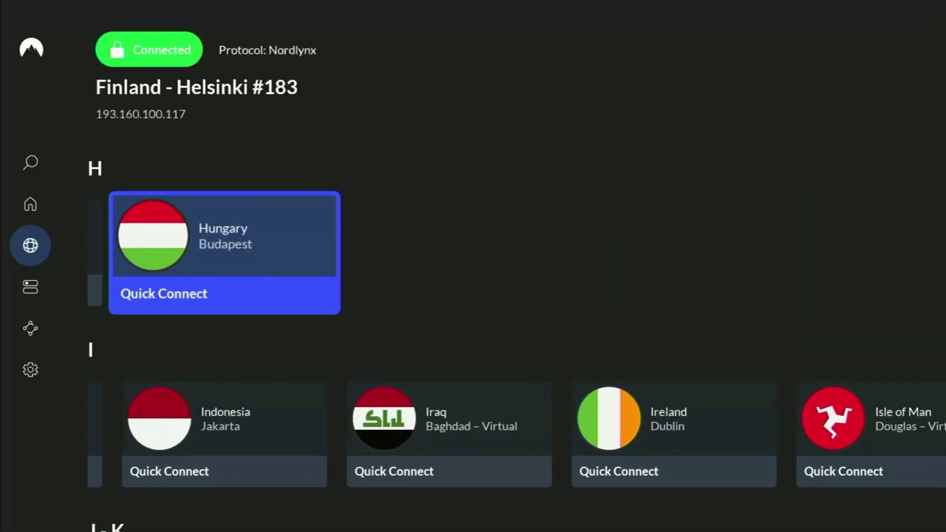
key(Return)
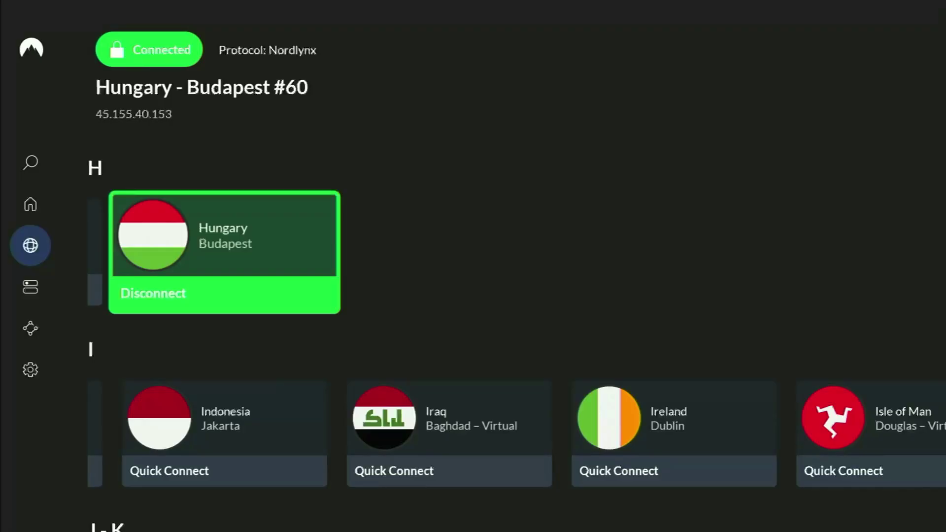
- Look through the remaining country servers from the J - K row down to U - V
key(Down)
key(Down)
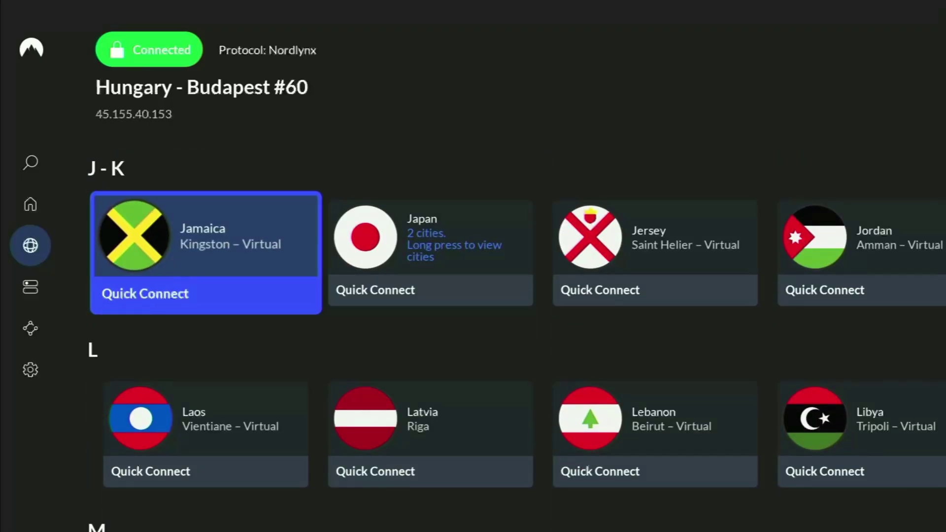
key(Down)
key(Down)
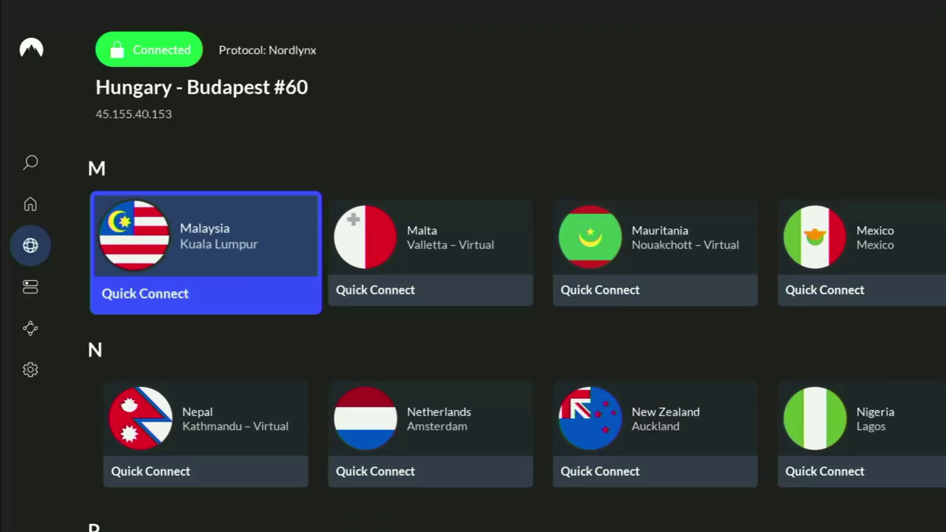
key(Down)
key(Down)
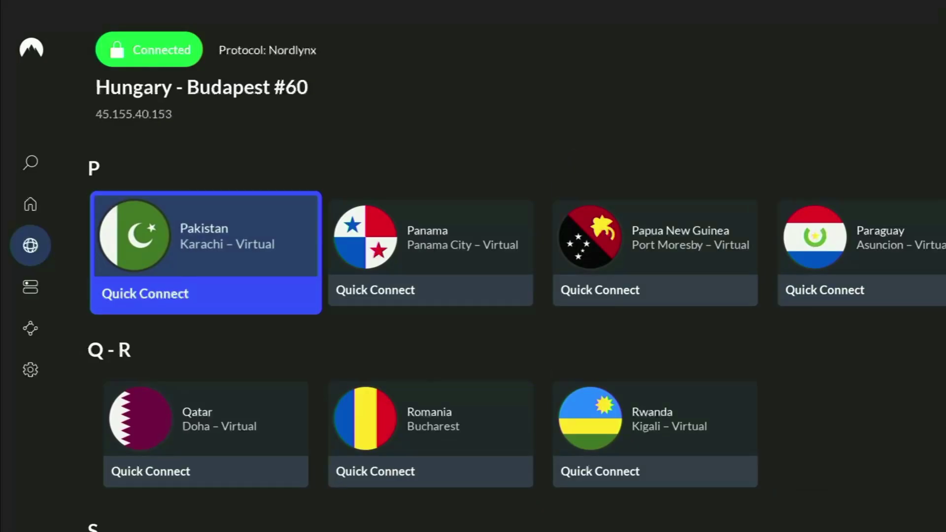
key(Down)
key(Down)
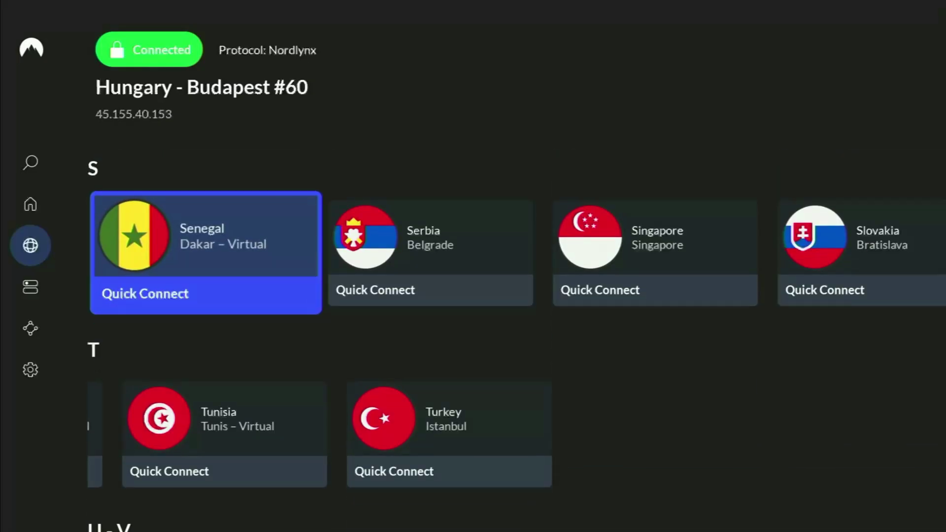
key(Down)
key(Down)
key(Left)
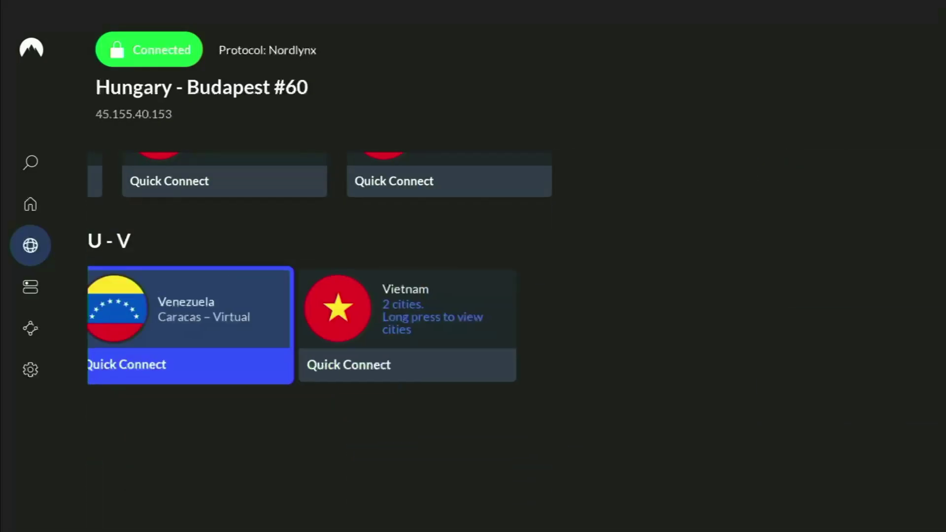
- Go back to the start of the U - V row and expand NordVPN's navigation menu at Countries
key(Left)
key(Left)
key(Left)
key(Left)
key(Left)
key(Left)
key(Left)
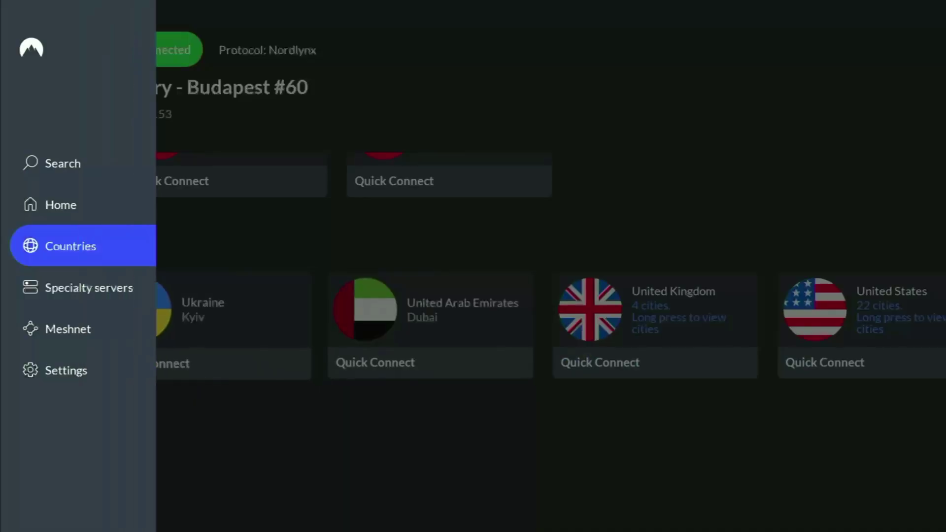
- Browse the country servers from the U - V row back up past the N and L rows
key(Right)
key(Up)
key(Up)
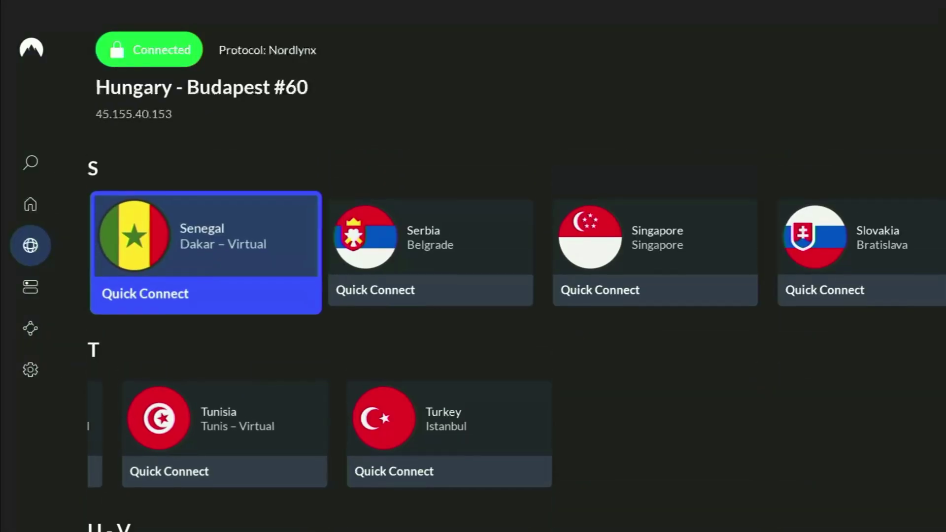
key(Up)
key(Up)
key(Up)
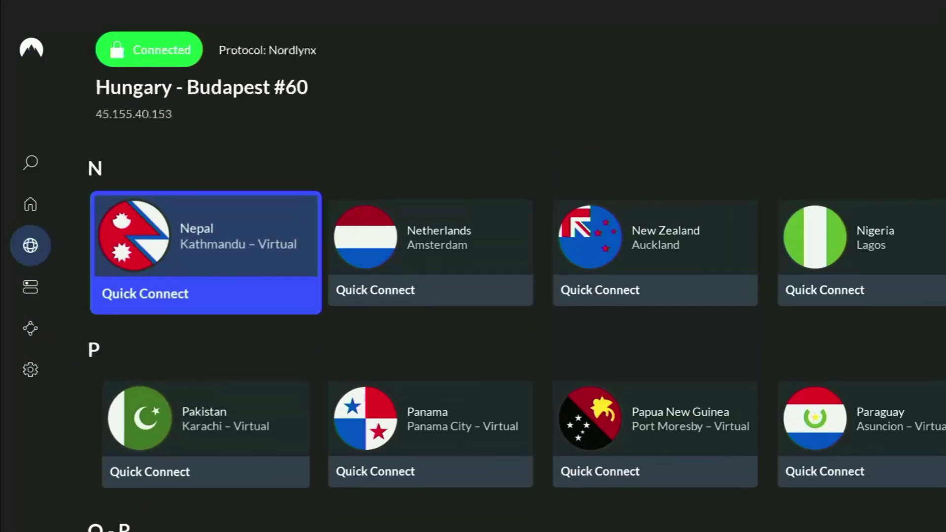
key(Up)
key(Up)
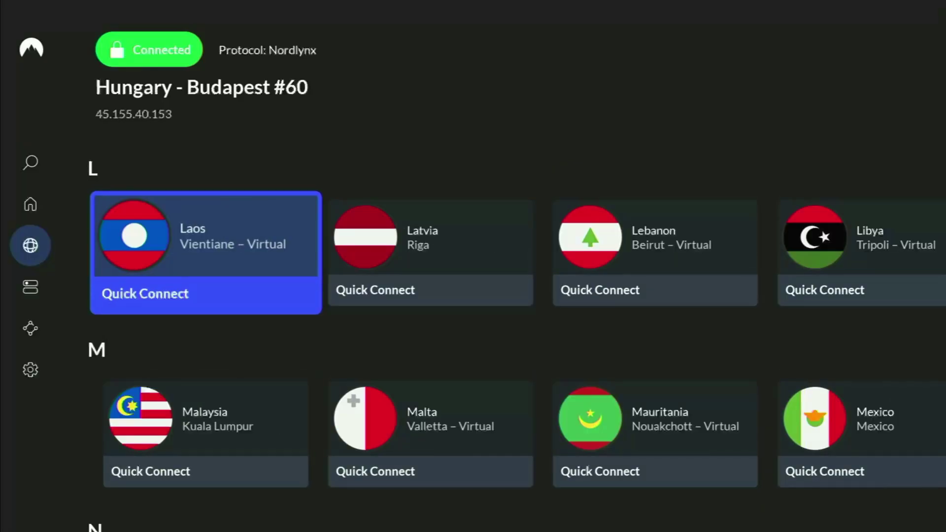
key(Up)
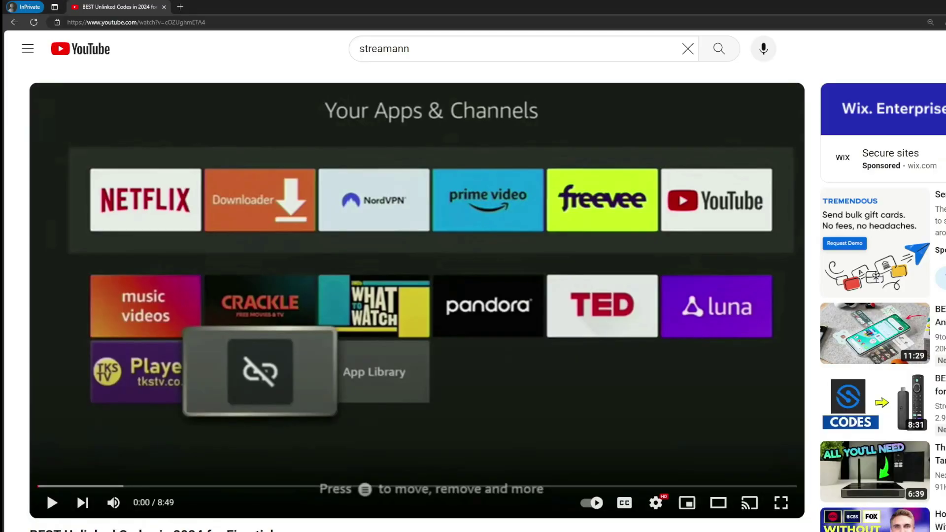
- Switch to the browser, expand the YouTube video's description, and highlight the discount headline on NordVPN's offer page
scroll(316, 335, down, 6)
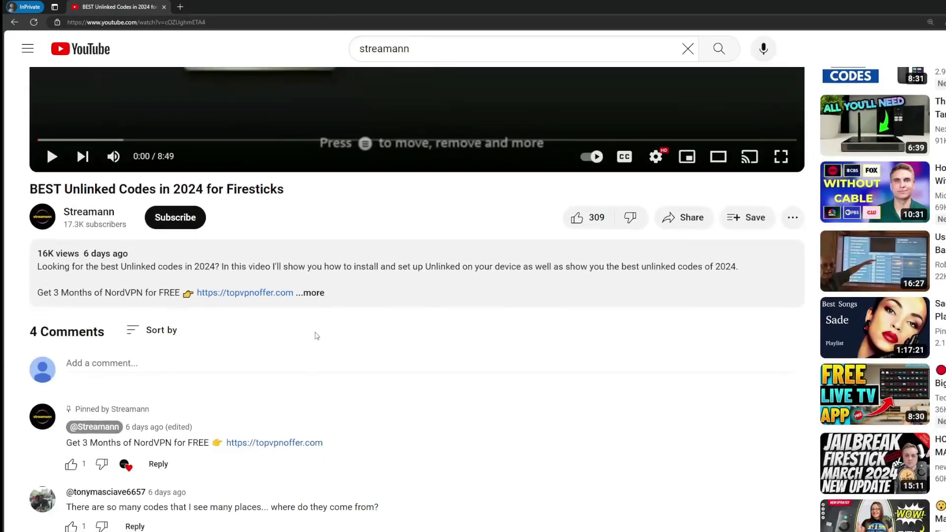
click(311, 294)
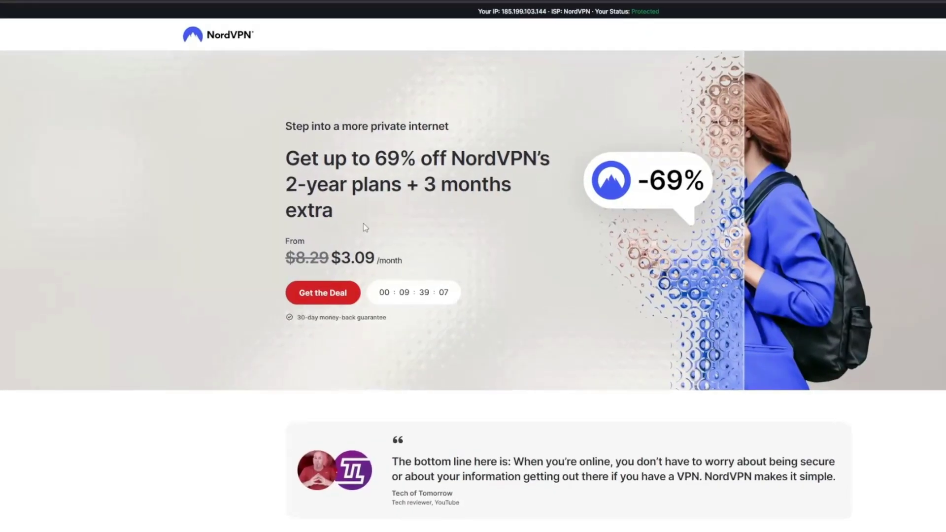
drag(422, 184, 526, 205)
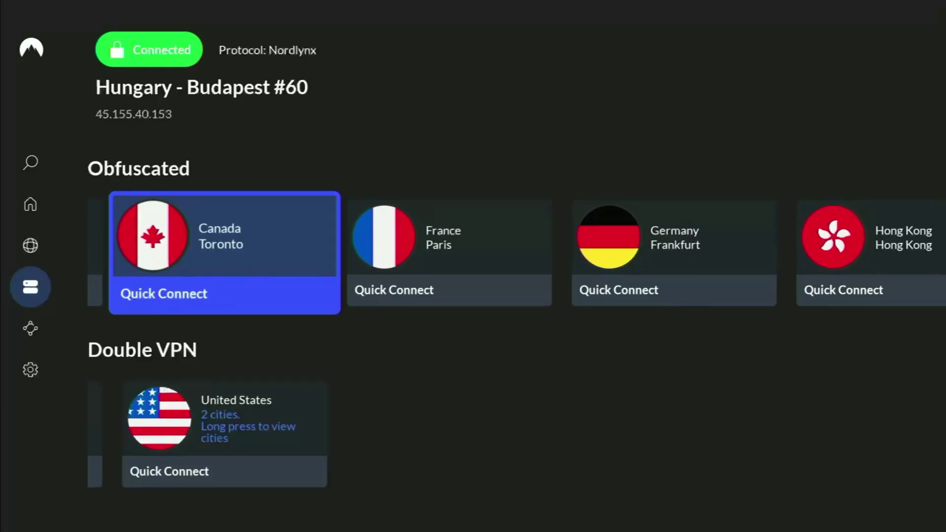
- Look through the Obfuscated specialty servers from Canada across to the end of the row
key(Right)
key(Right)
key(Right)
key(Right)
key(Right)
key(Right)
key(Right)
key(Right)
key(Right)
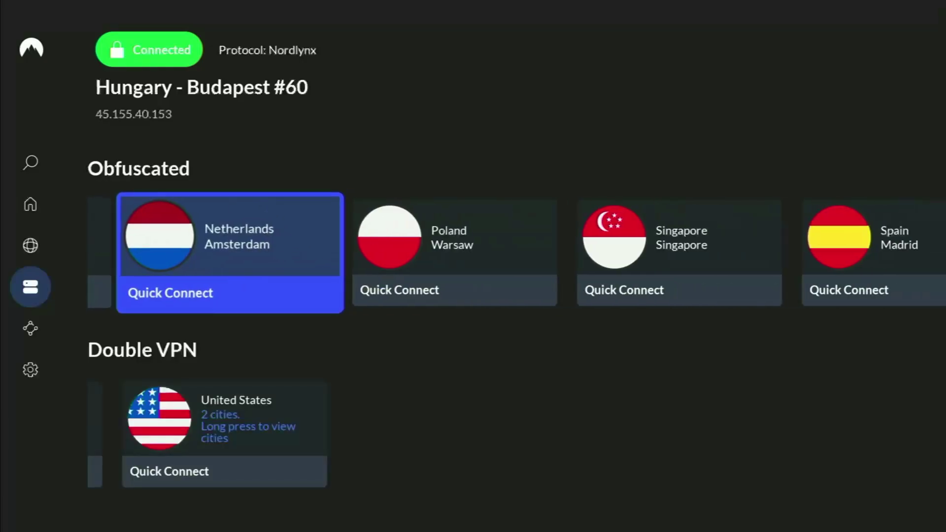
key(Right)
key(Right)
key(Right)
key(Right)
key(Right)
key(Right)
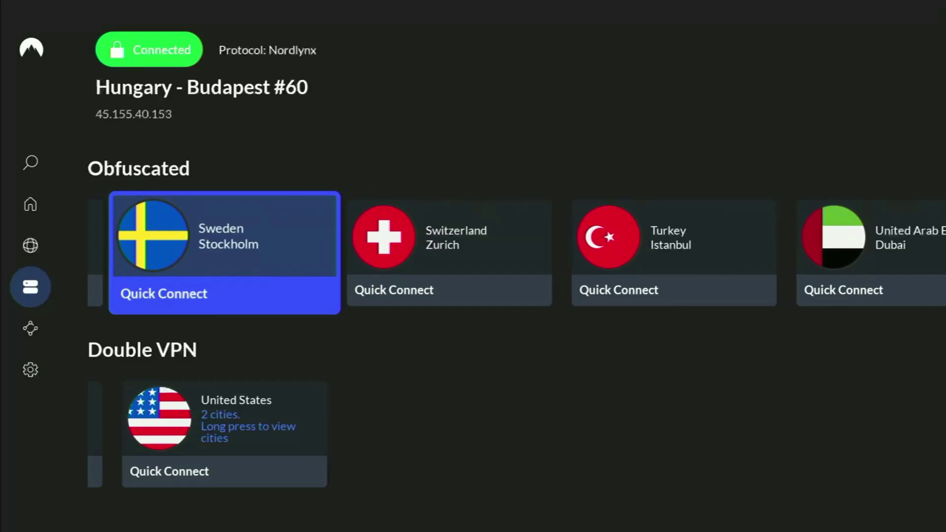
- Go up past Onion Over VPN to the P2P row and look through its country servers as far as Denmark
key(Up)
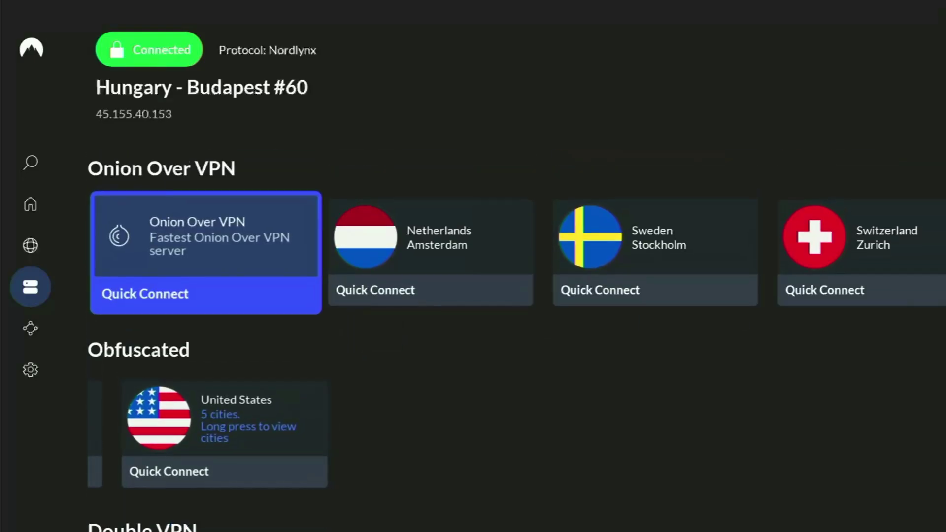
key(Up)
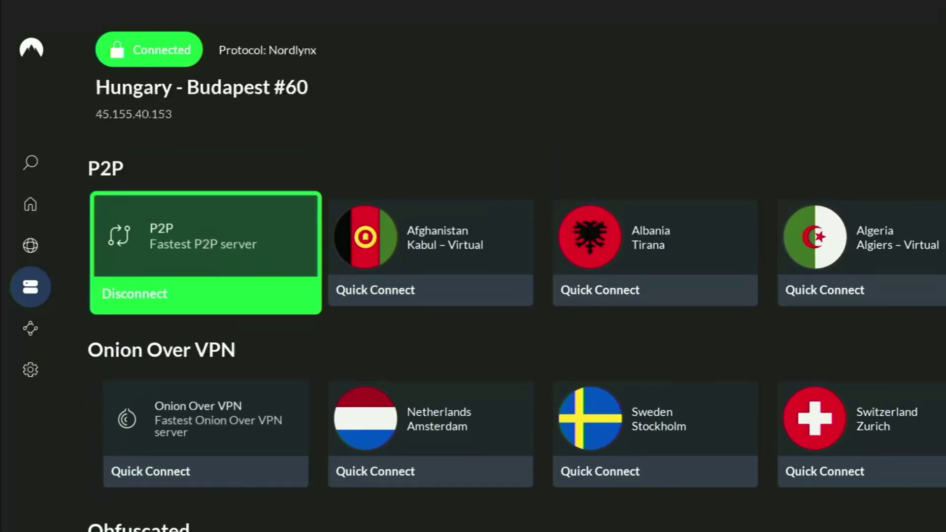
key(Right)
key(Right)
key(Right)
key(Right)
key(Right)
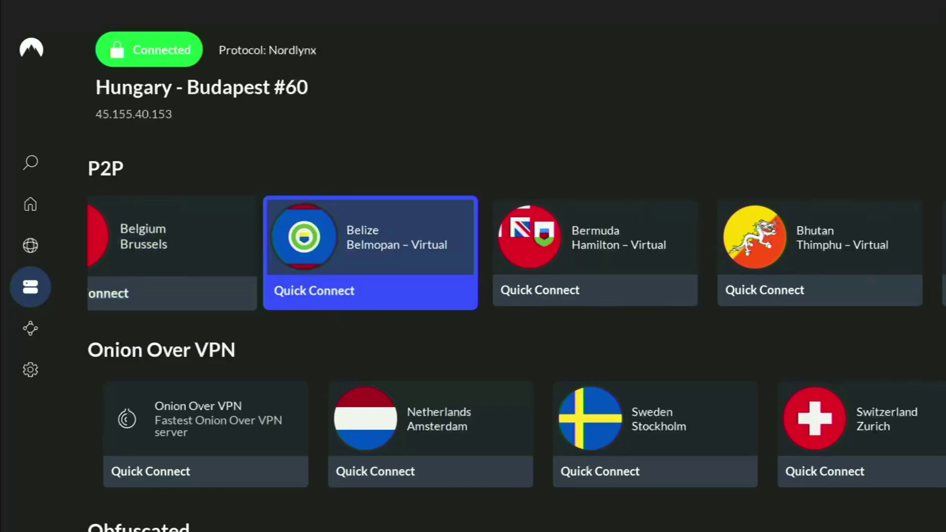
key(Right)
key(Right)
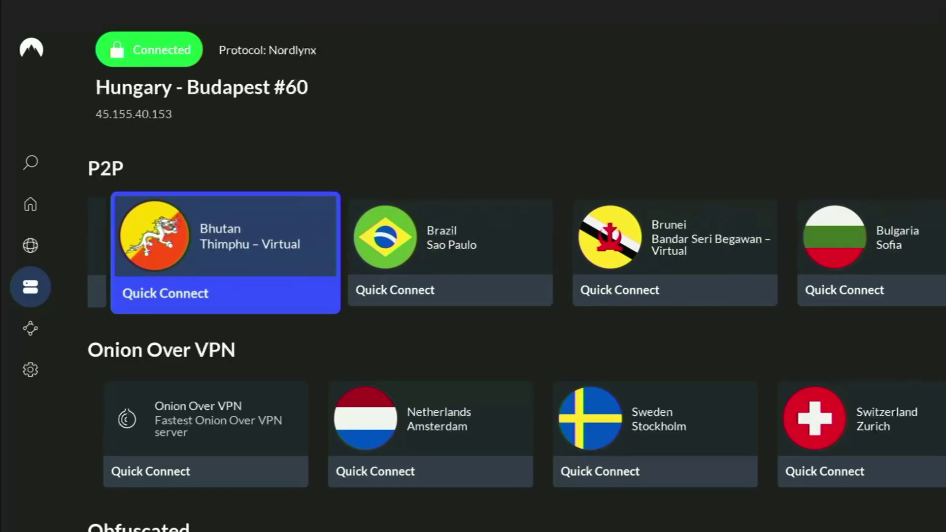
key(Right)
key(Right)
key(Right)
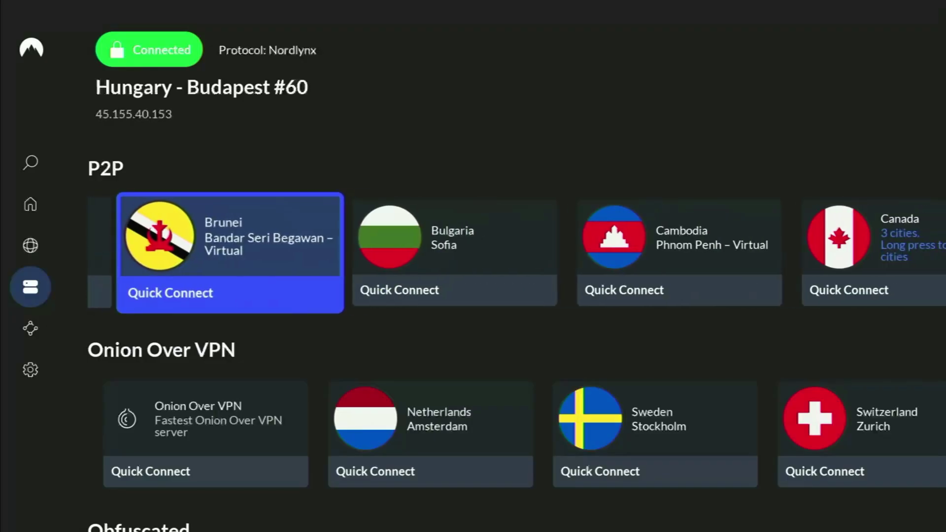
key(Right)
key(Right)
key(Right)
key(Right)
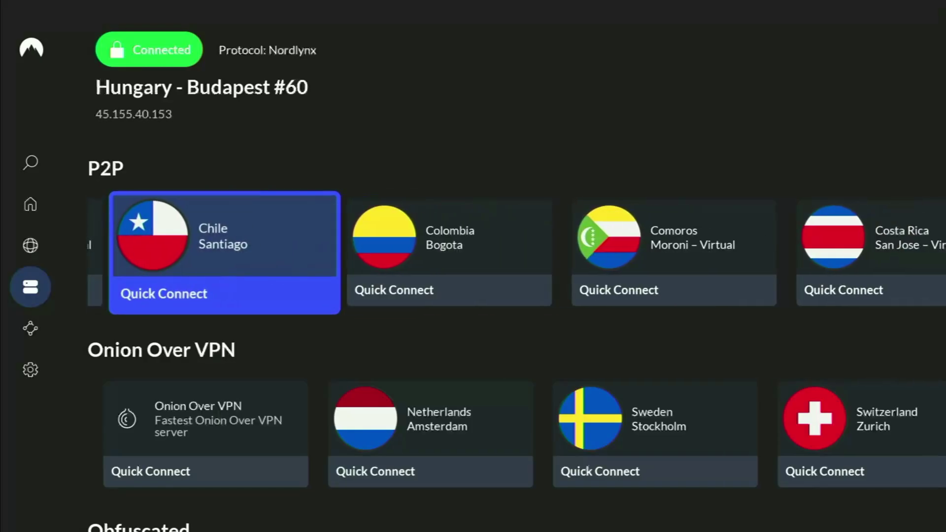
key(Right)
key(Right)
key(Right)
key(Right)
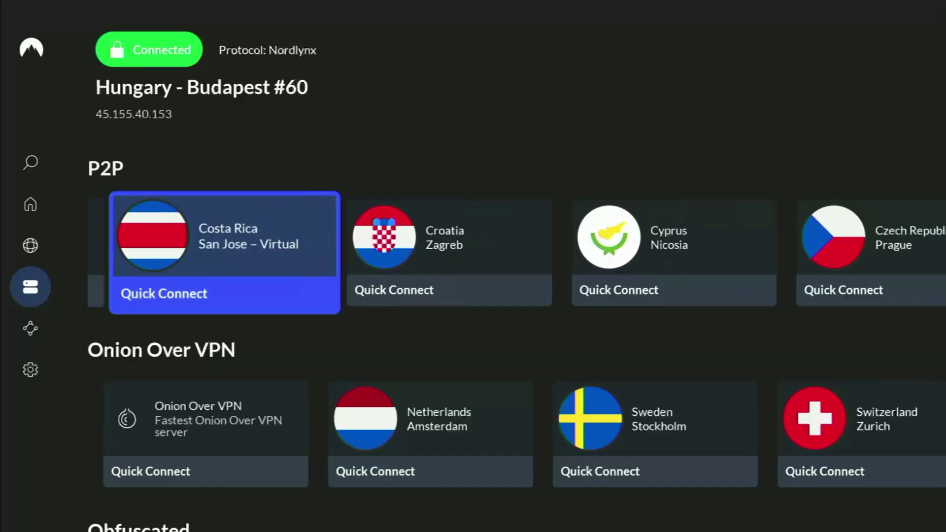
key(Right)
key(Right)
key(Right)
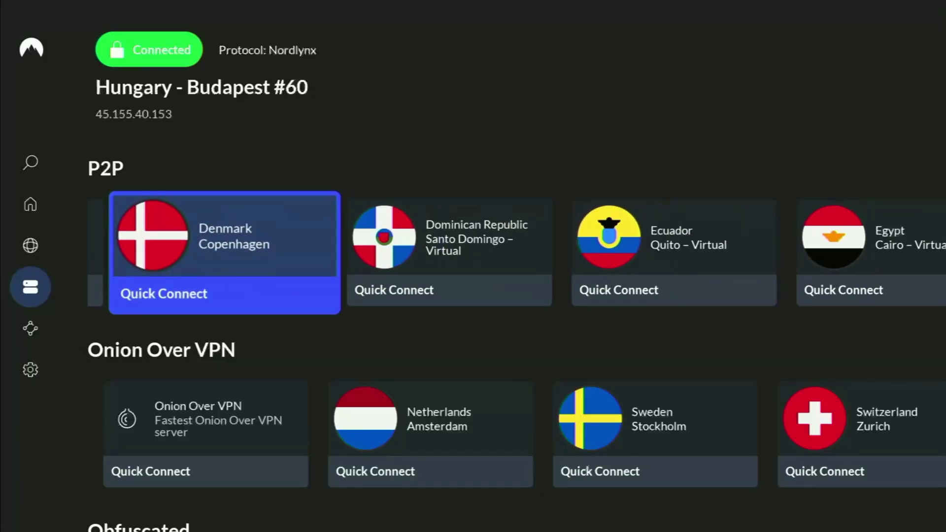
- Return to the Fire TV home screen and open the Downloader app
key(Home)
key(Right)
key(Right)
key(Right)
key(Right)
key(Right)
key(Right)
key(Right)
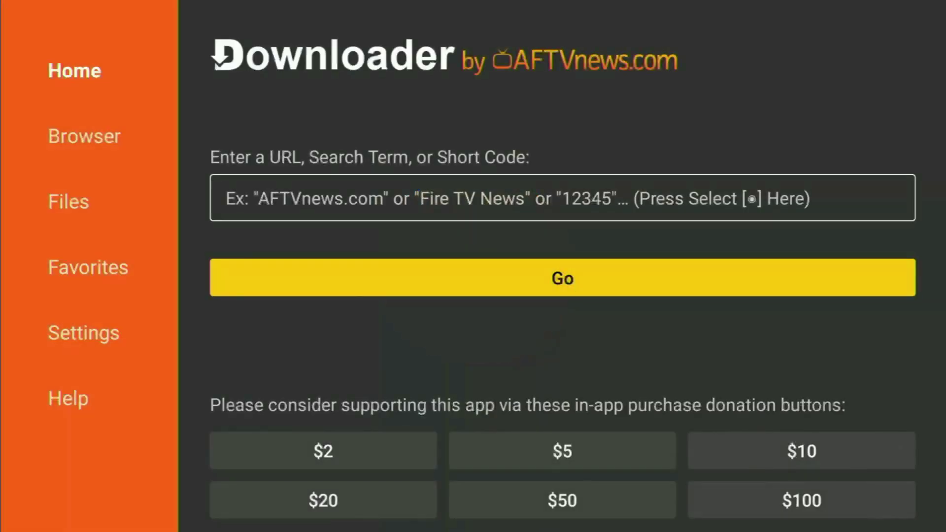
- Enter the short code 3142094 in Downloader's URL field and submit it to download the app file
key(Return)
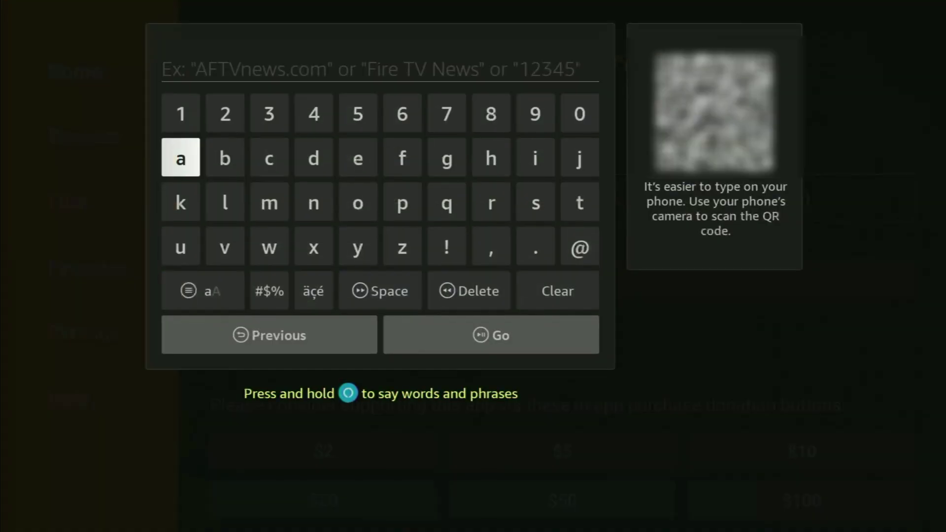
key(Right)
key(Right)
key(Up)
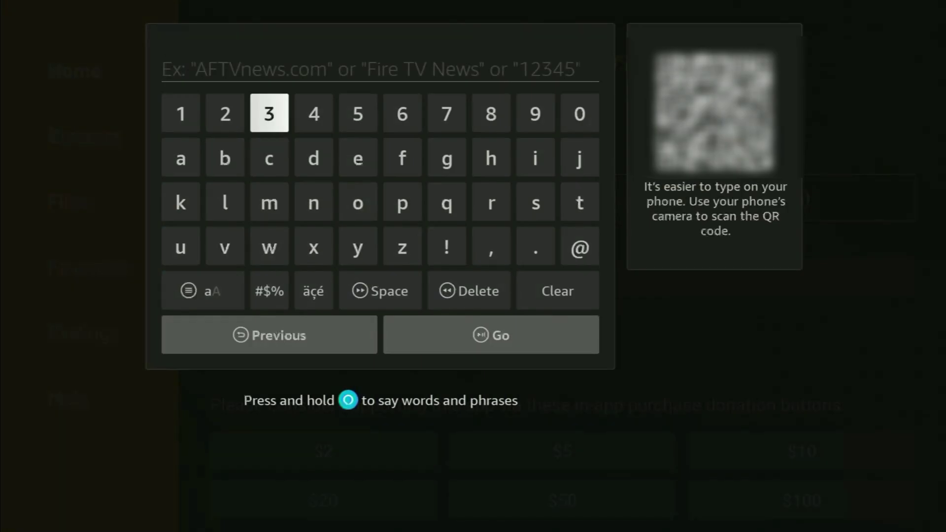
key(Return)
key(Left)
key(Left)
key(Left)
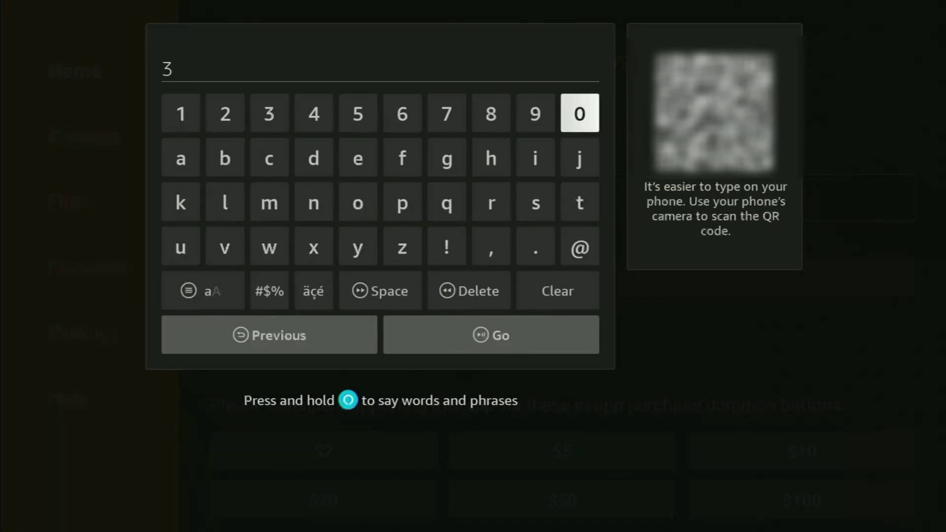
key(Right)
key(Return)
key(Right)
key(Right)
key(Right)
key(Return)
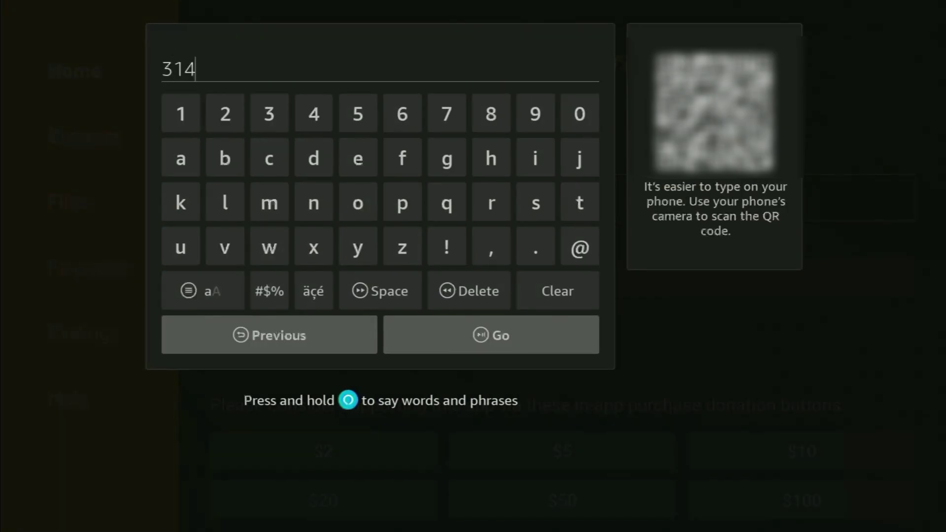
key(Left)
key(Left)
key(Return)
key(Right)
key(Right)
key(Right)
key(Right)
key(Right)
key(Right)
key(Right)
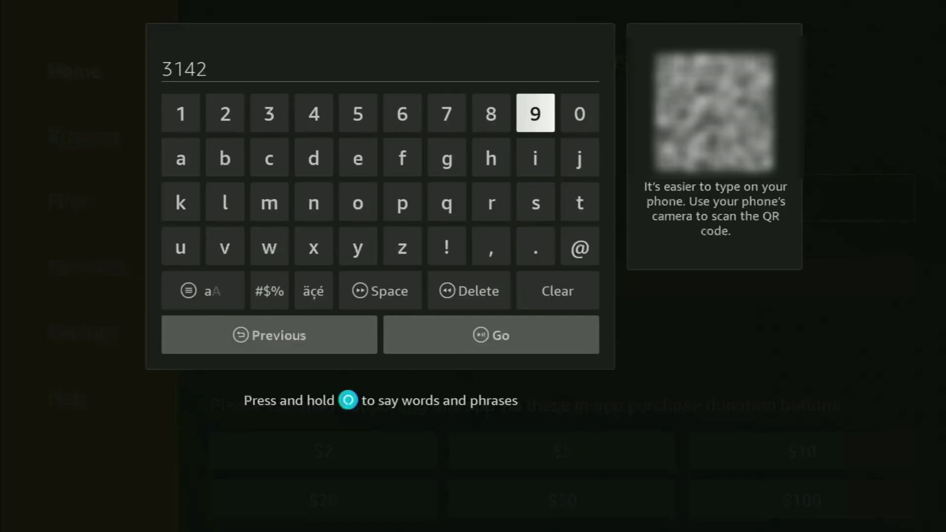
key(Right)
key(Return)
key(Left)
key(Return)
key(Left)
key(Left)
key(Left)
key(Left)
key(Left)
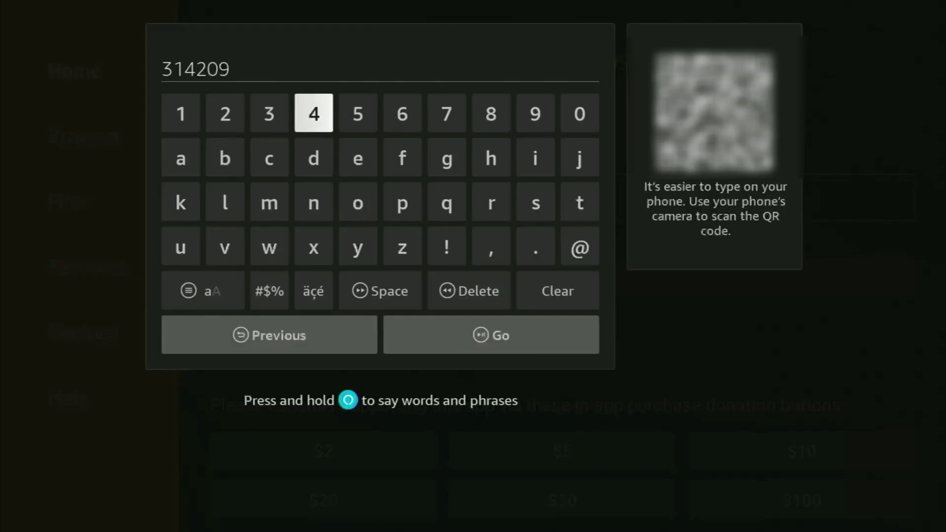
key(Return)
key(Down)
key(Down)
key(Down)
key(Down)
key(Down)
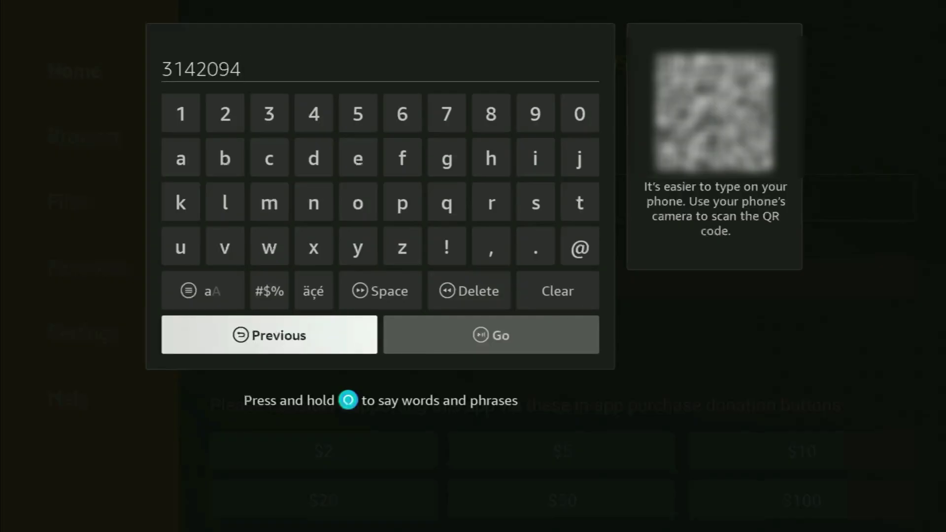
key(Right)
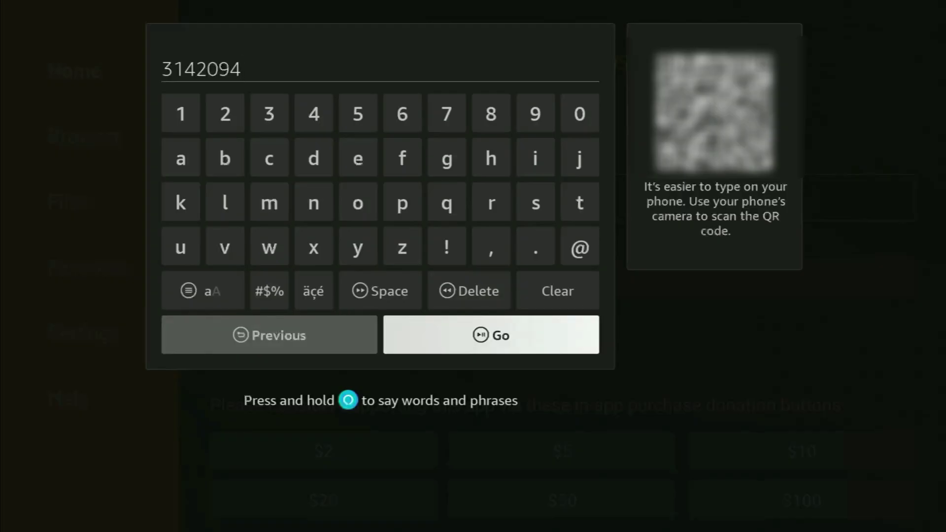
key(Return)
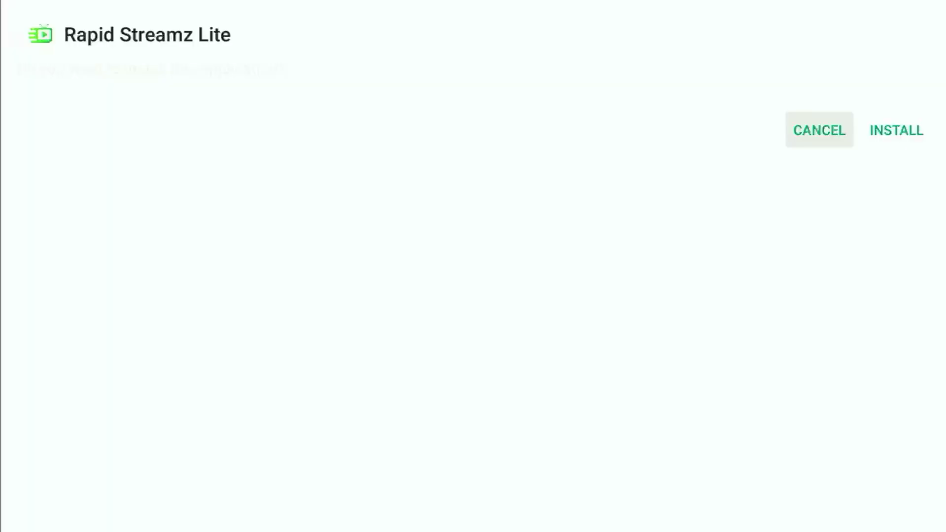
- Install Rapid Streamz Lite and delete its downloaded APK file from the device
key(Right)
key(Return)
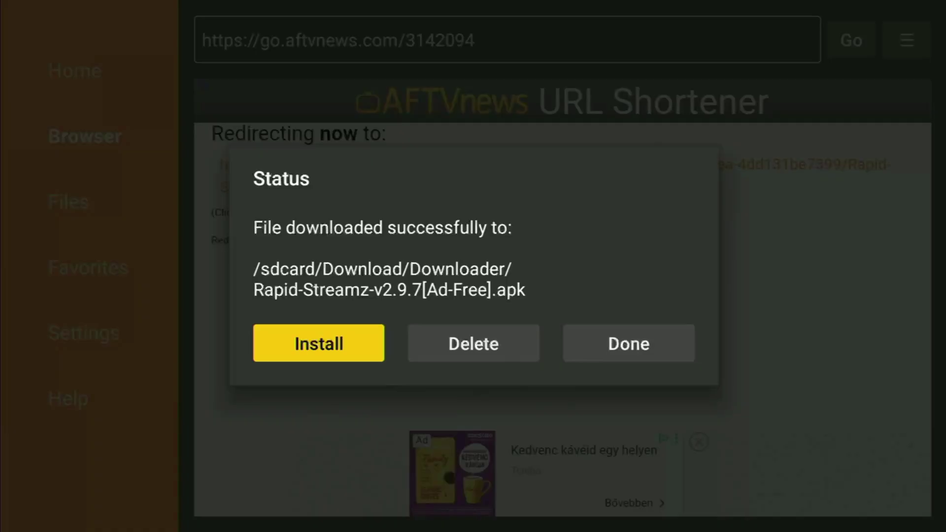
key(Right)
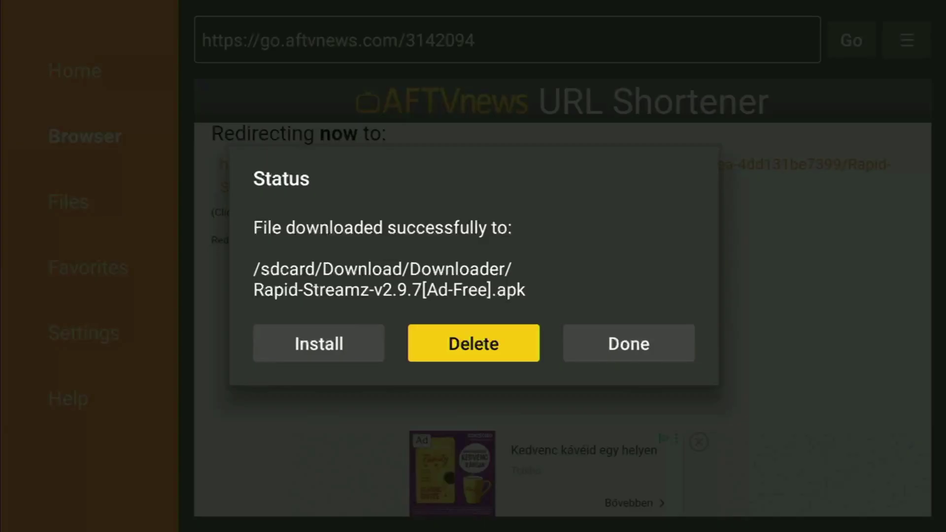
key(Return)
key(Left)
key(Return)
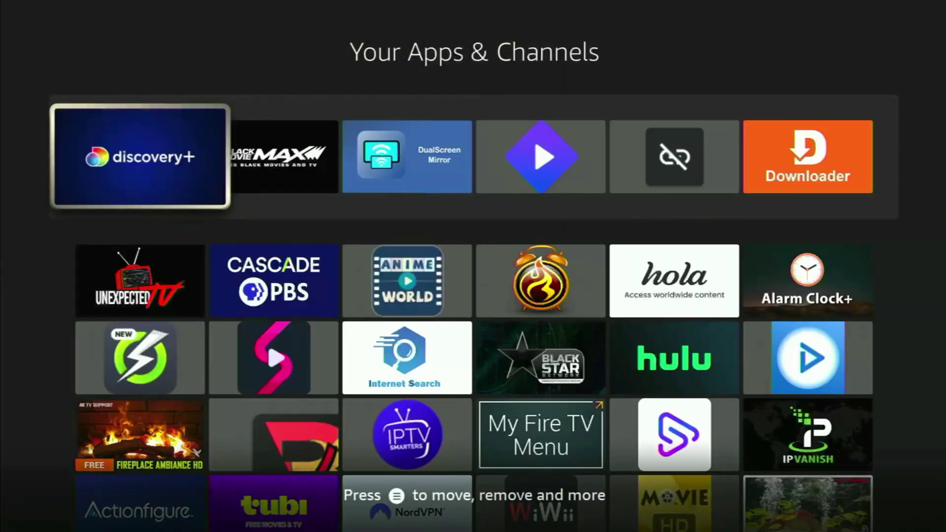
- Move the newly installed Rapid Streamz app to the front of Your Apps & Channels
key(Down)
key(Down)
key(Down)
key(Down)
key(Down)
key(Down)
key(Right)
key(Right)
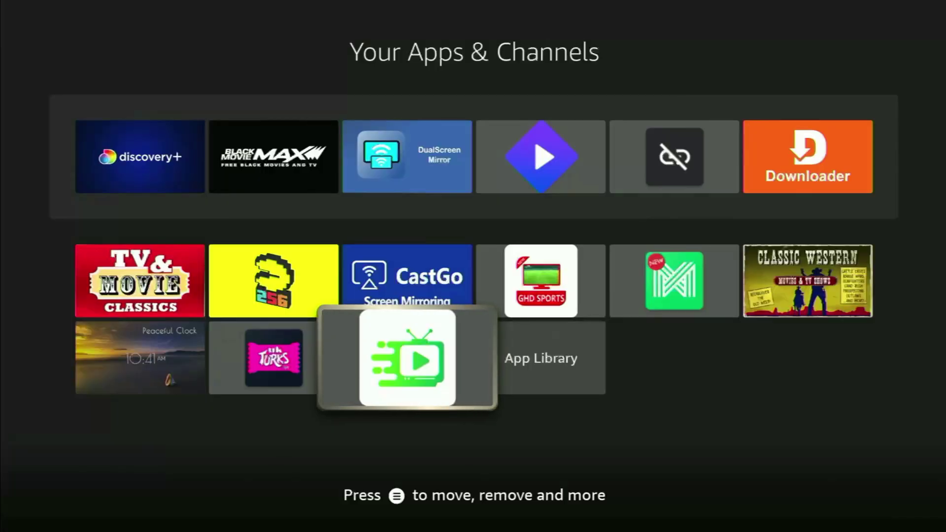
key(Menu)
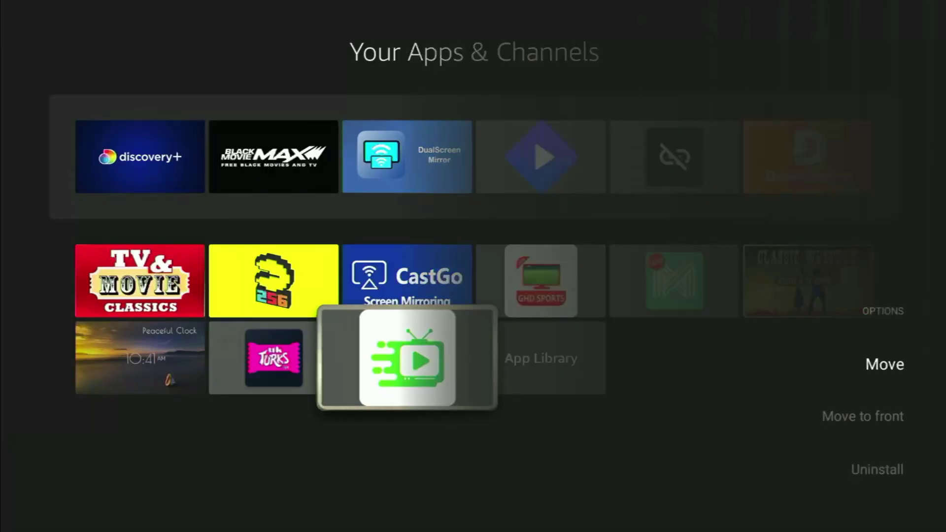
key(Down)
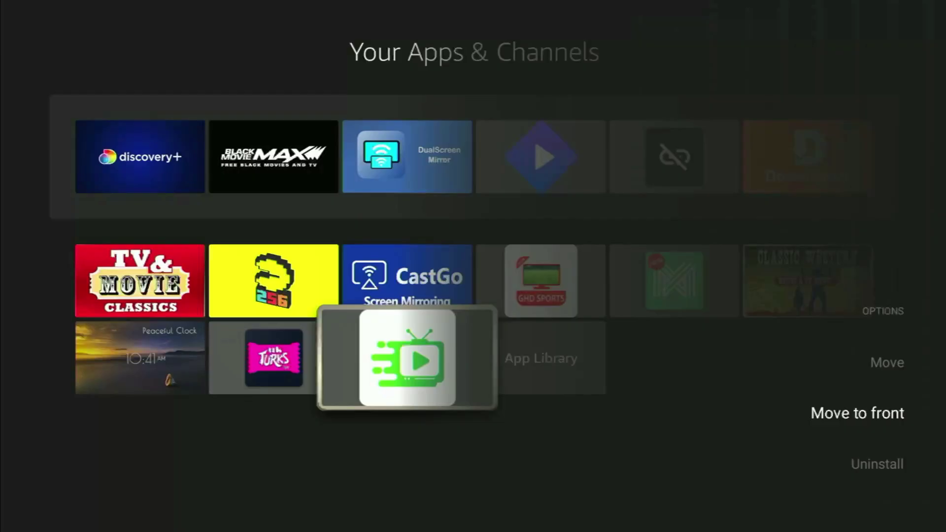
key(Return)
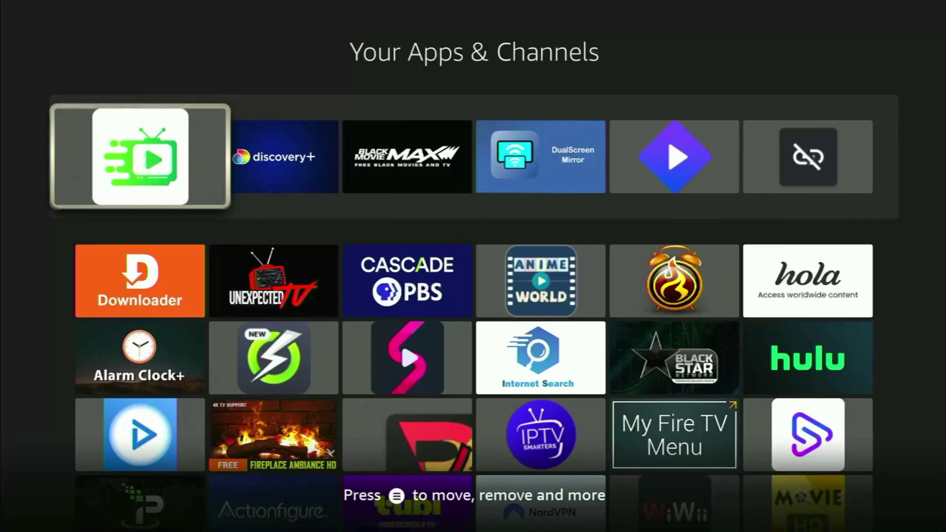
- Go to the NordVPN app in the Your Apps & Channels grid
key(Down)
key(Down)
key(Down)
key(Down)
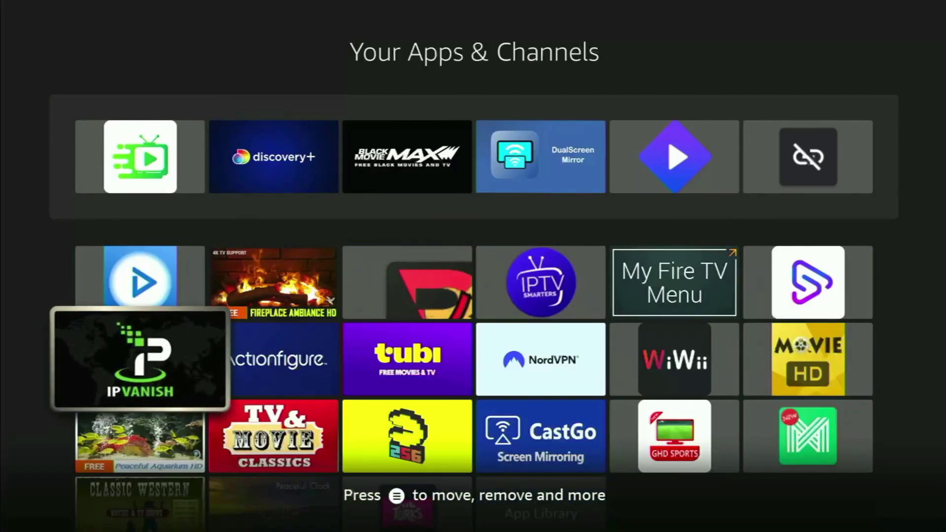
key(Right)
key(Right)
key(Right)
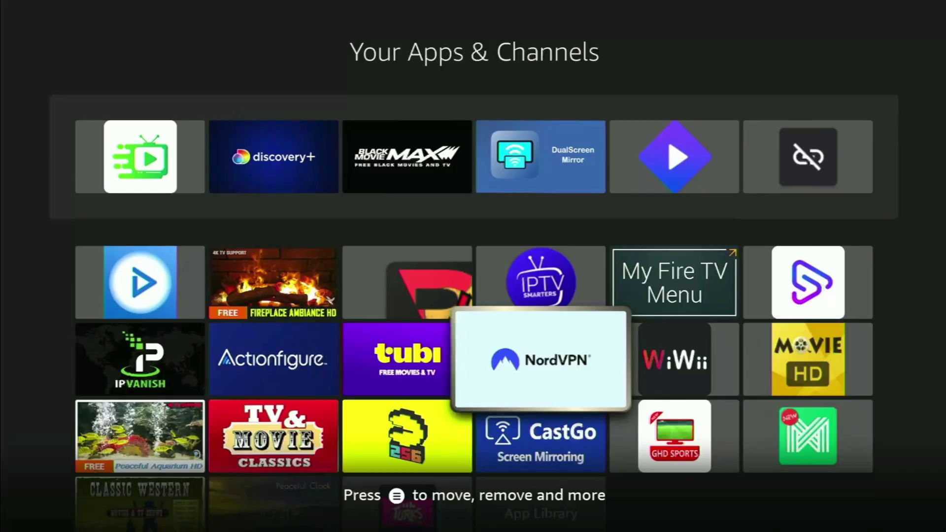